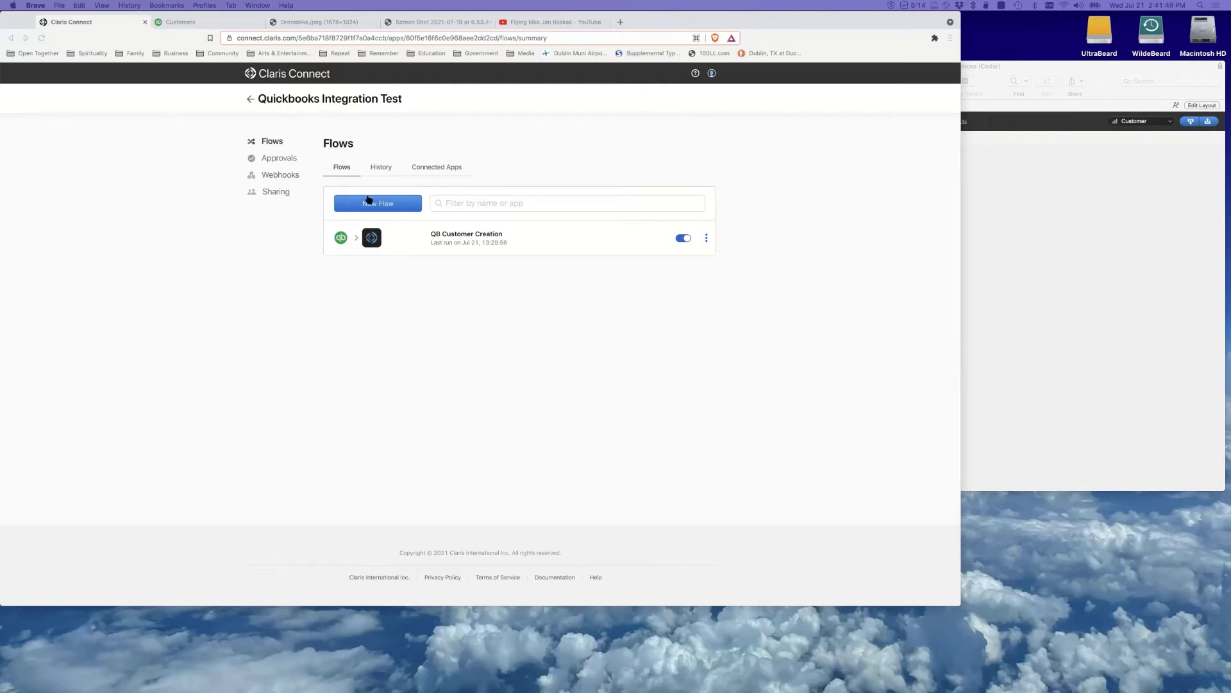
# Create a new flow named 'Quickbooks Quick Look' and reach its trigger app list
pyautogui.click(376, 201)
pyautogui.click(375, 201)
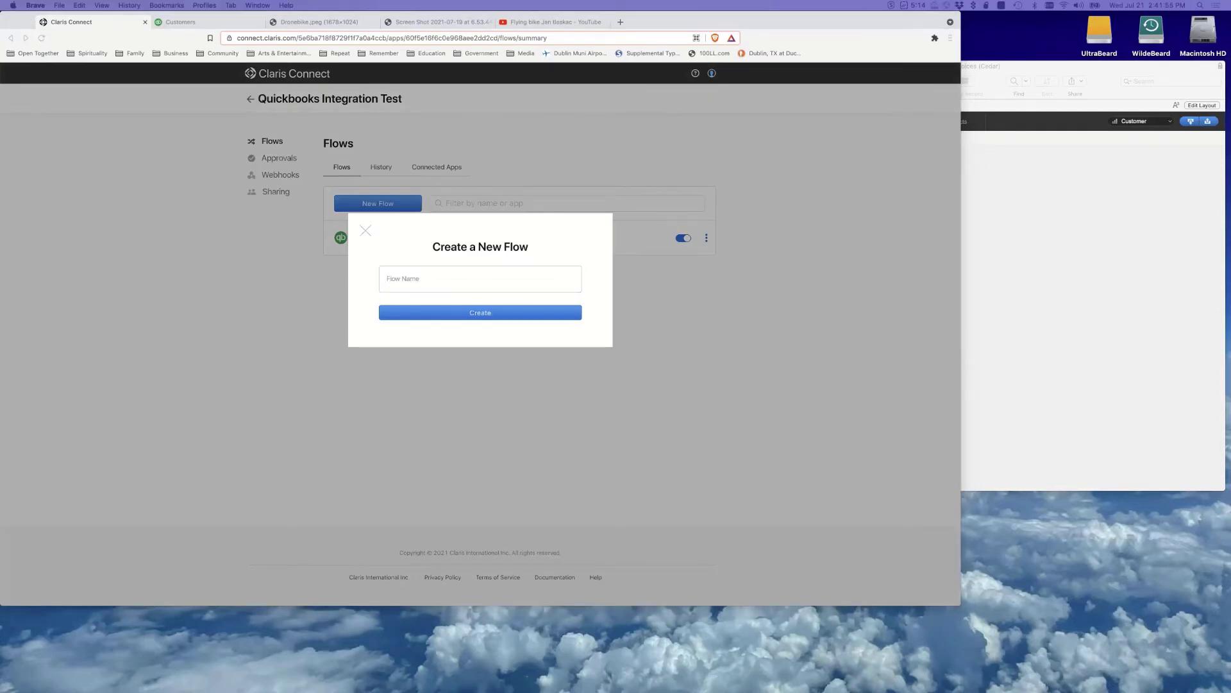
pyautogui.click(426, 288)
pyautogui.write('Quickbooks Quick Look')
pyautogui.click(459, 312)
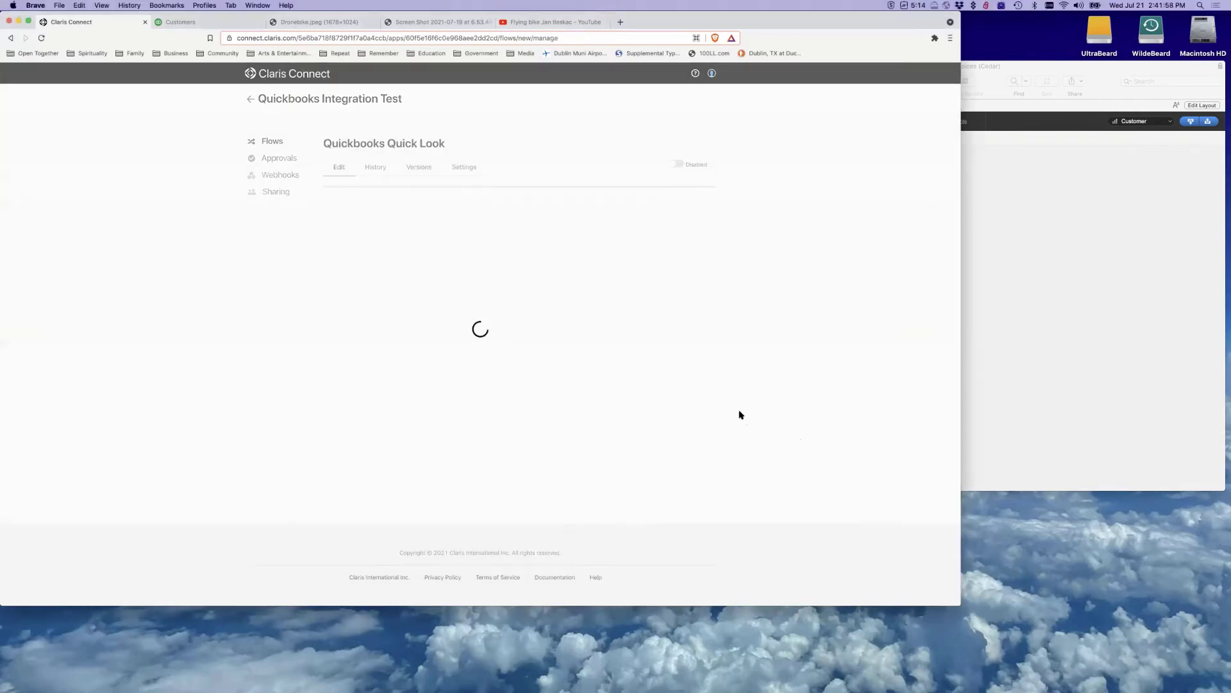
pyautogui.scroll(-3, 770, 255)
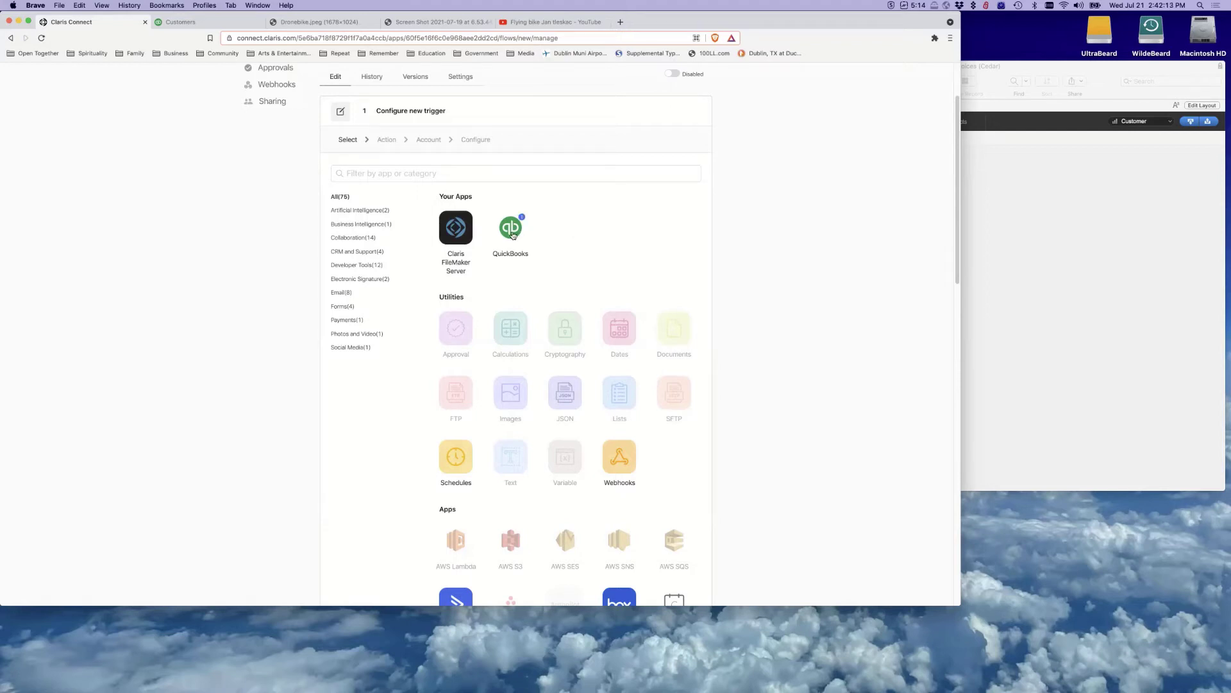
# Choose QuickBooks as the flow's trigger app, with 'Customer created' as the trigger
pyautogui.click(511, 229)
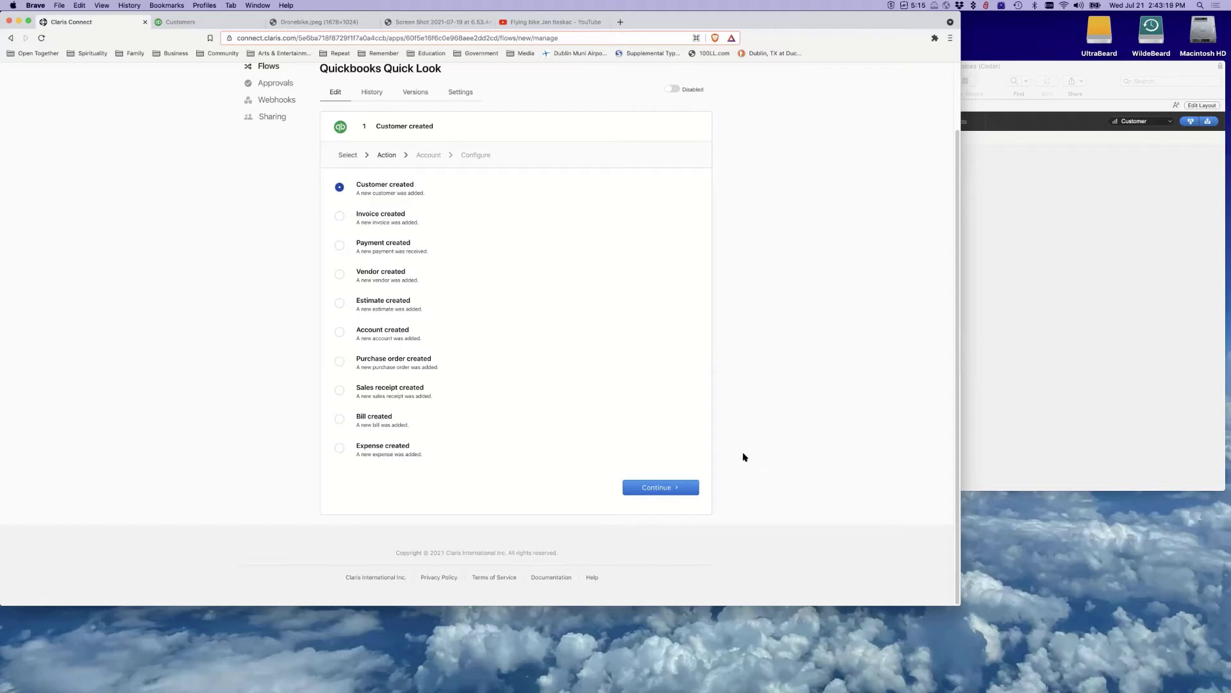
# Accept the Customer created trigger and advance to the Account step
pyautogui.click(657, 487)
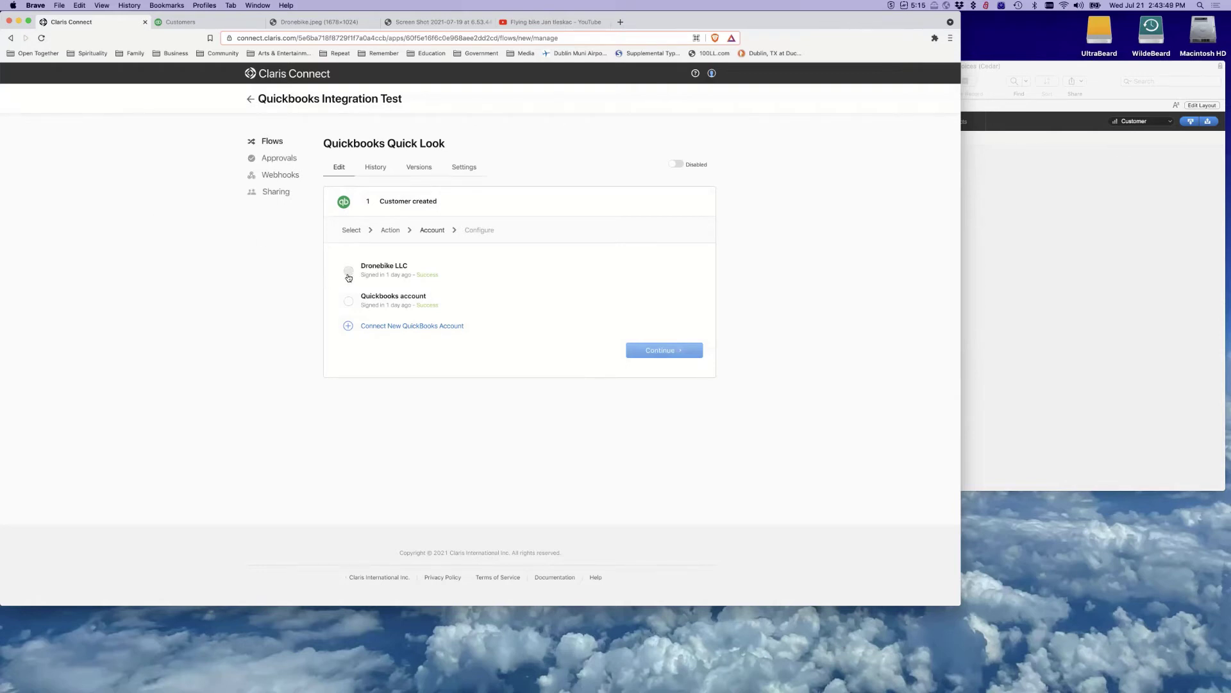
# Link the trigger to the Dronebike LLC QuickBooks account and save the Customer created trigger
pyautogui.click(348, 272)
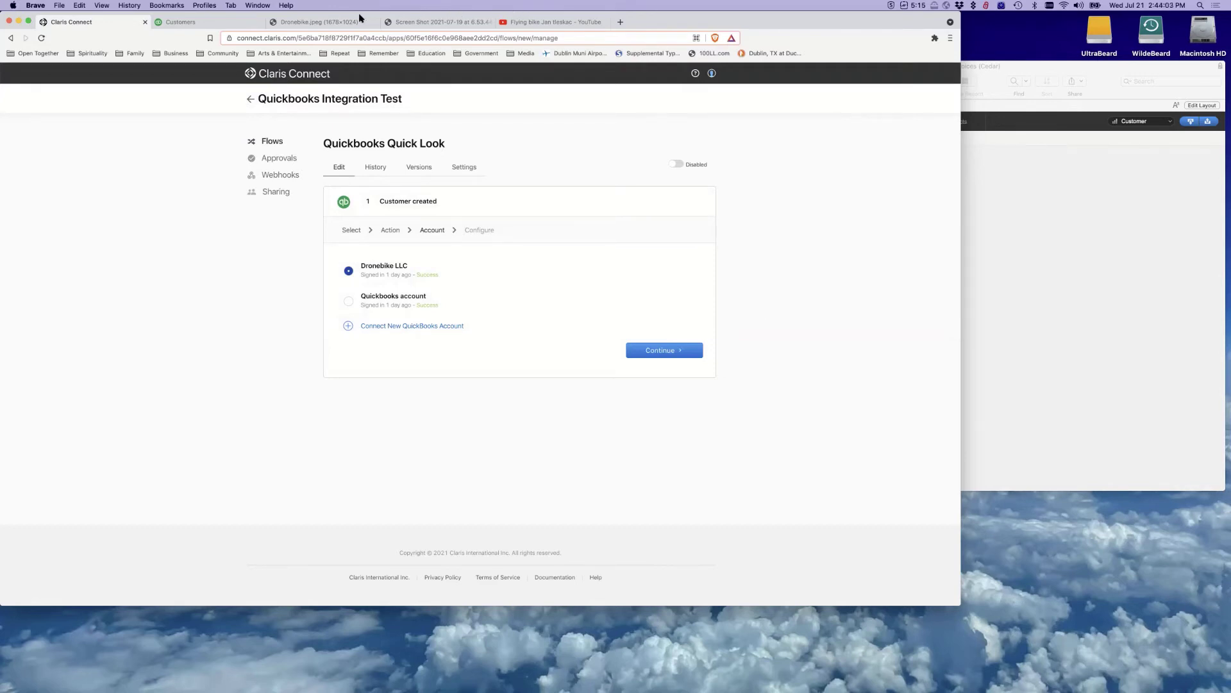
pyautogui.click(341, 24)
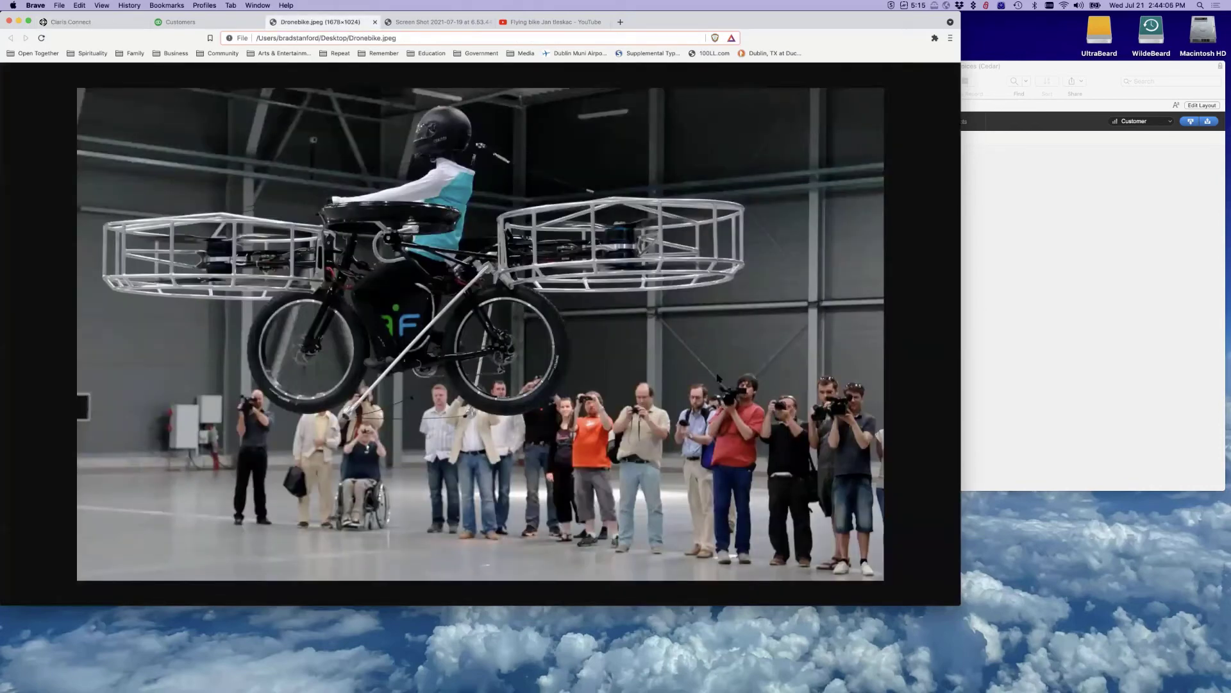
pyautogui.click(106, 23)
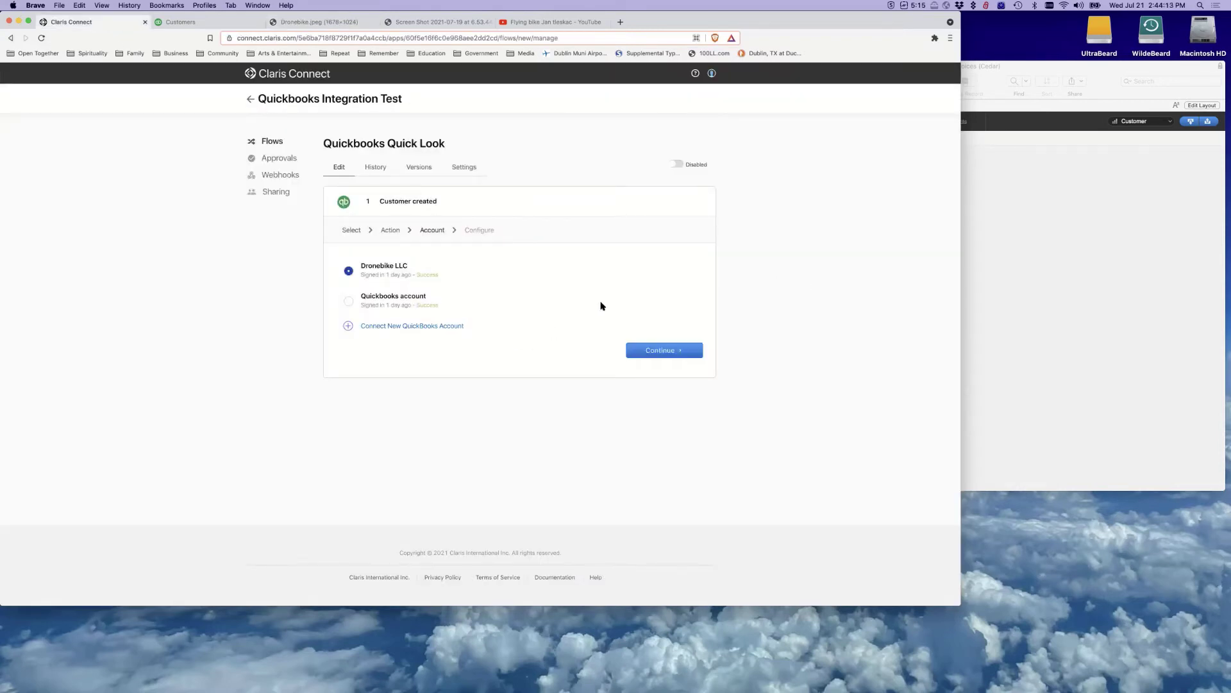
pyautogui.click(687, 353)
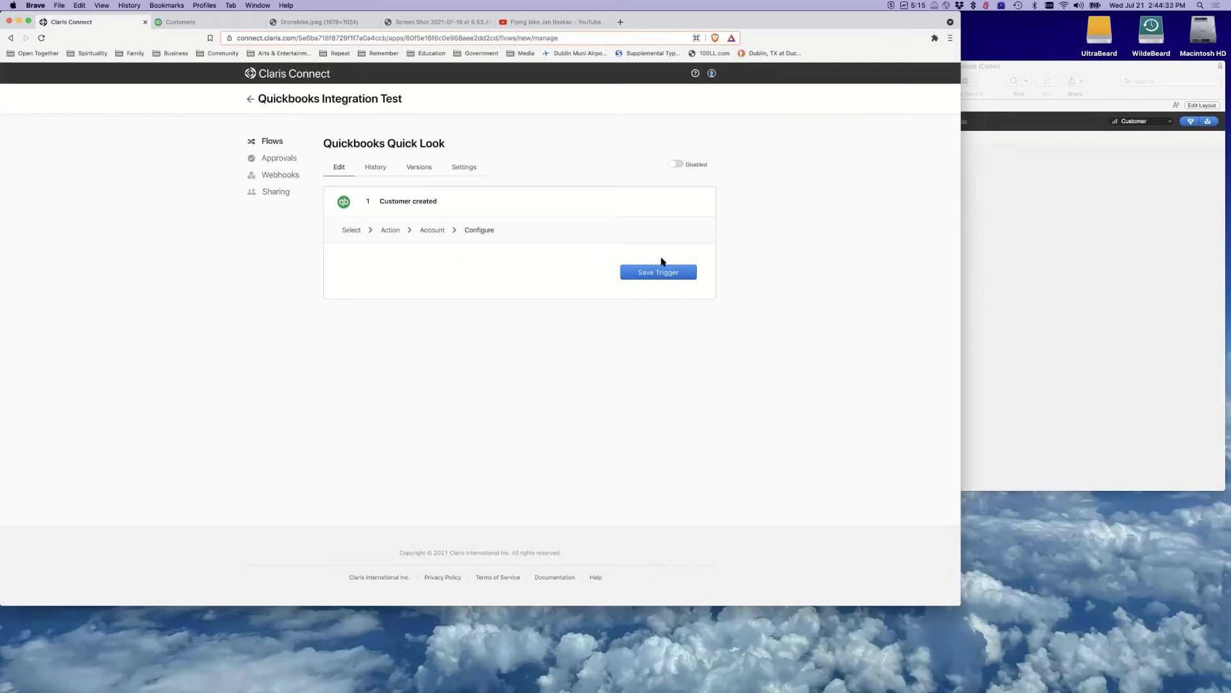
pyautogui.click(673, 274)
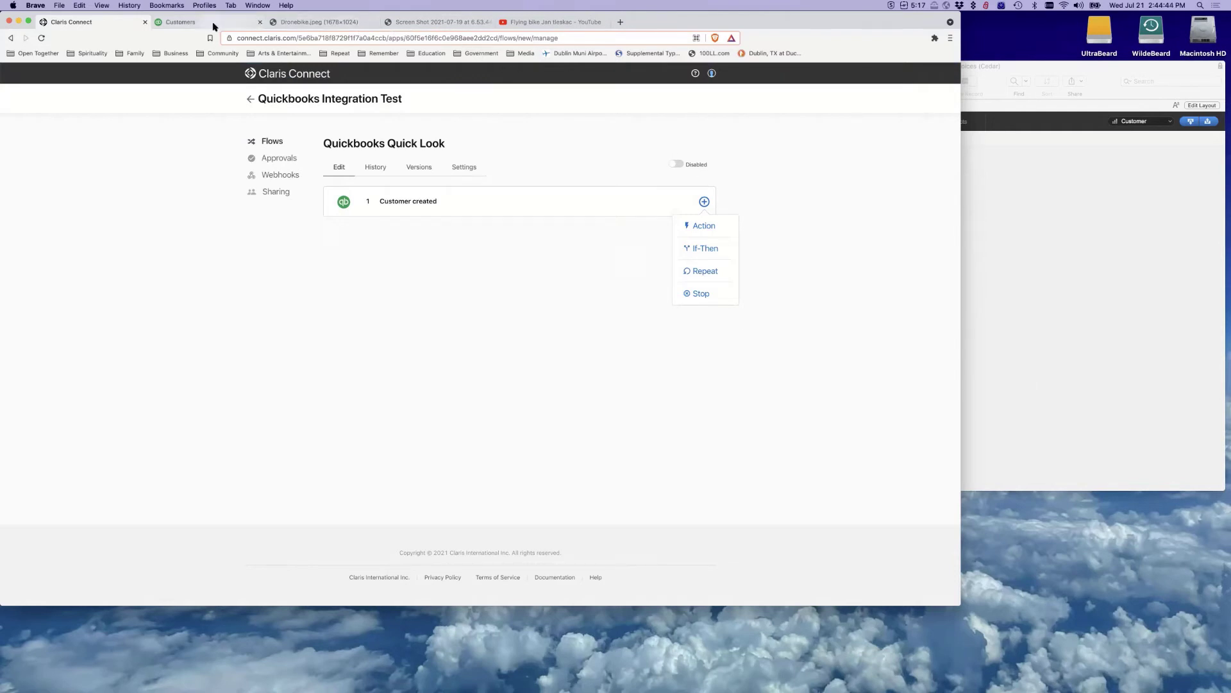
# Look over the QuickBooks customers page and connection screenshot, then return to the flow
pyautogui.click(213, 26)
pyautogui.click(121, 22)
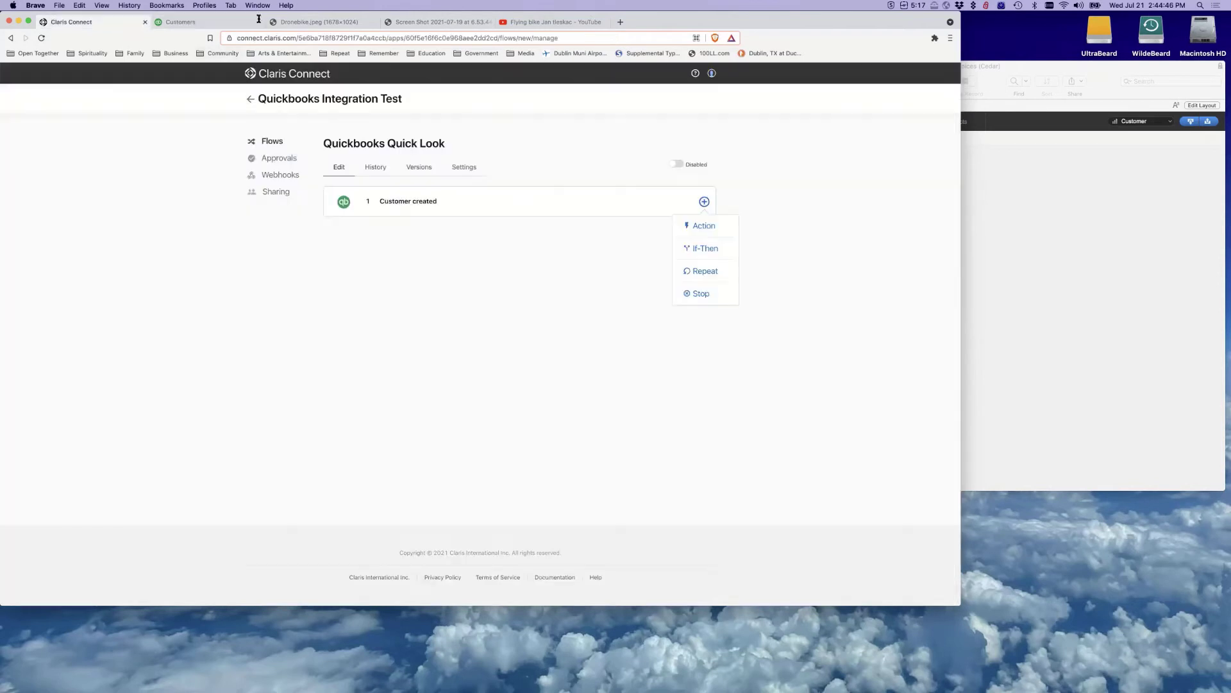
pyautogui.click(423, 19)
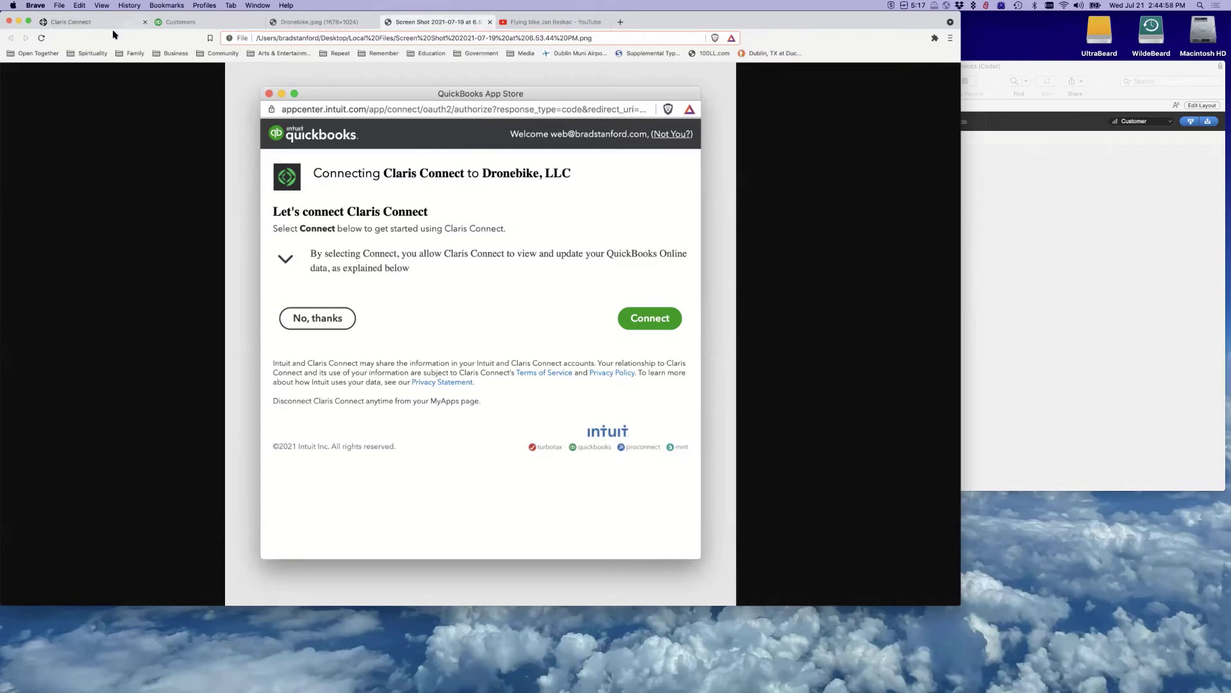
pyautogui.click(91, 24)
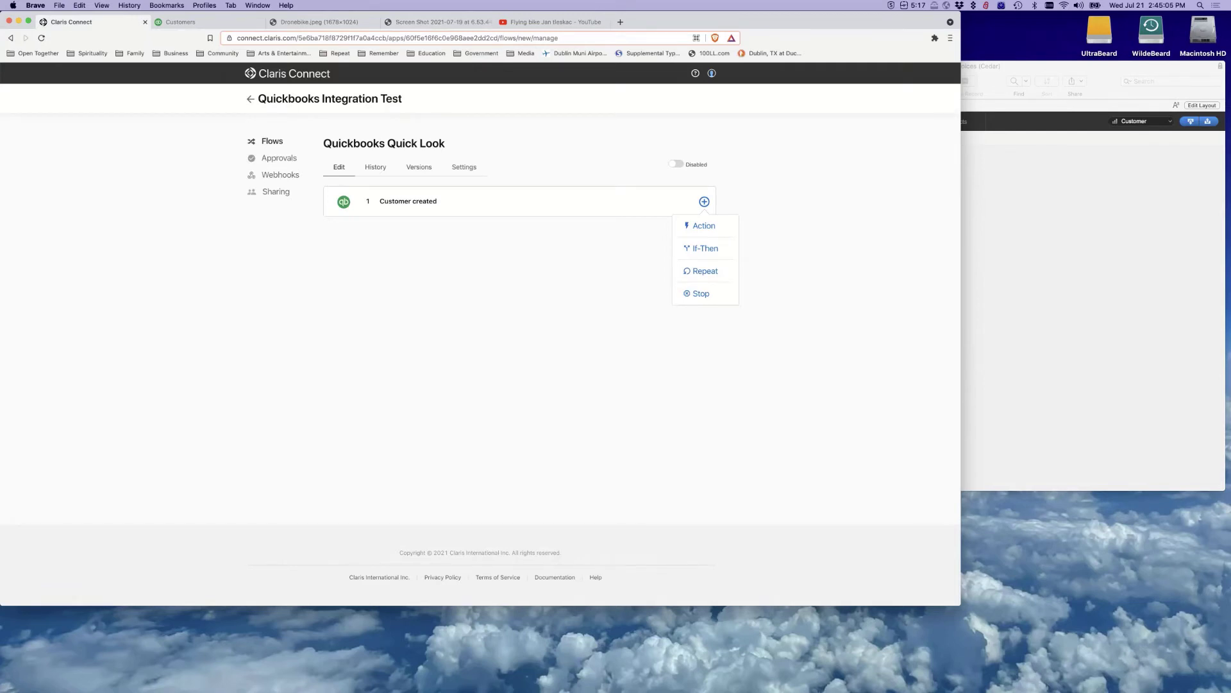
# Add an Action step after the Customer created trigger
pyautogui.click(699, 225)
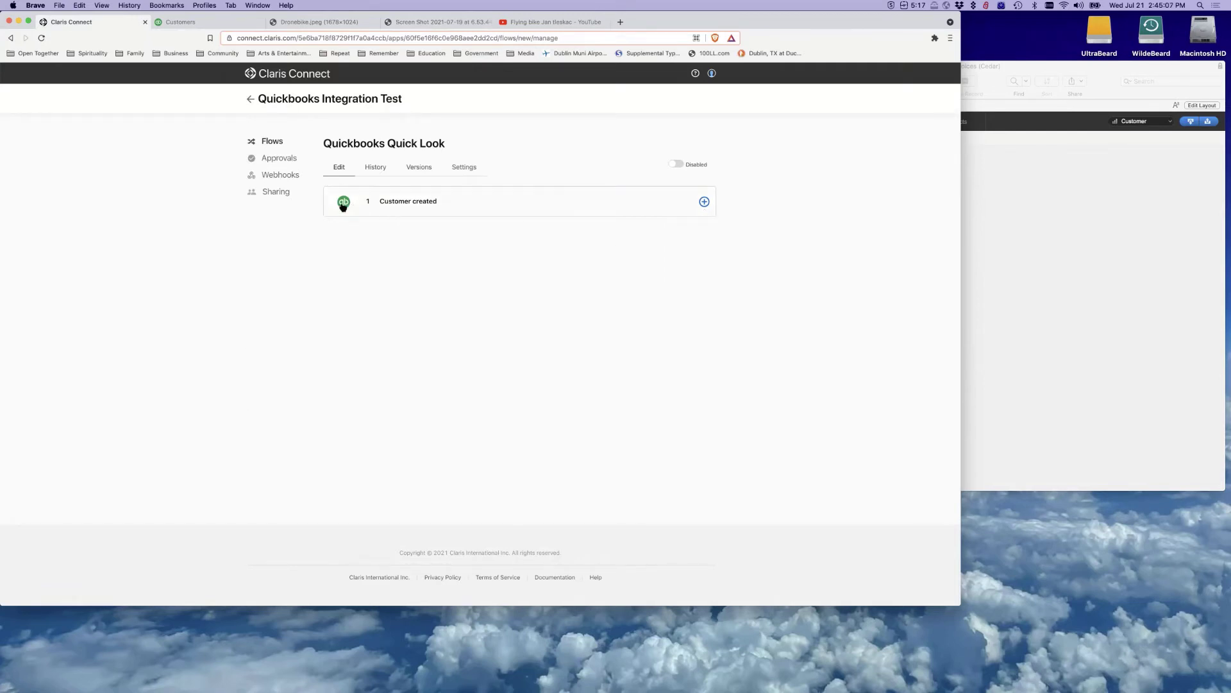
pyautogui.click(704, 201)
pyautogui.click(701, 226)
pyautogui.click(704, 202)
pyautogui.press('Return')
pyautogui.scroll(-3, 494, 275)
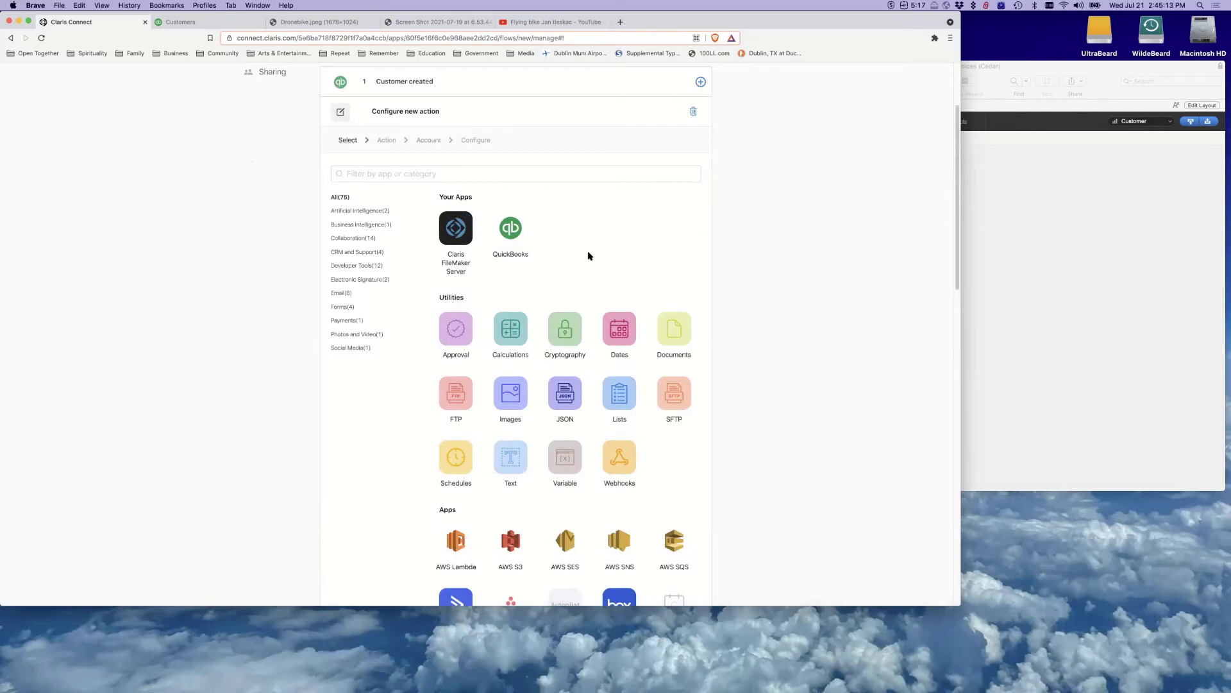
# Pick QuickBooks for the action and keep 'Create customer' after reviewing the action list
pyautogui.click(513, 229)
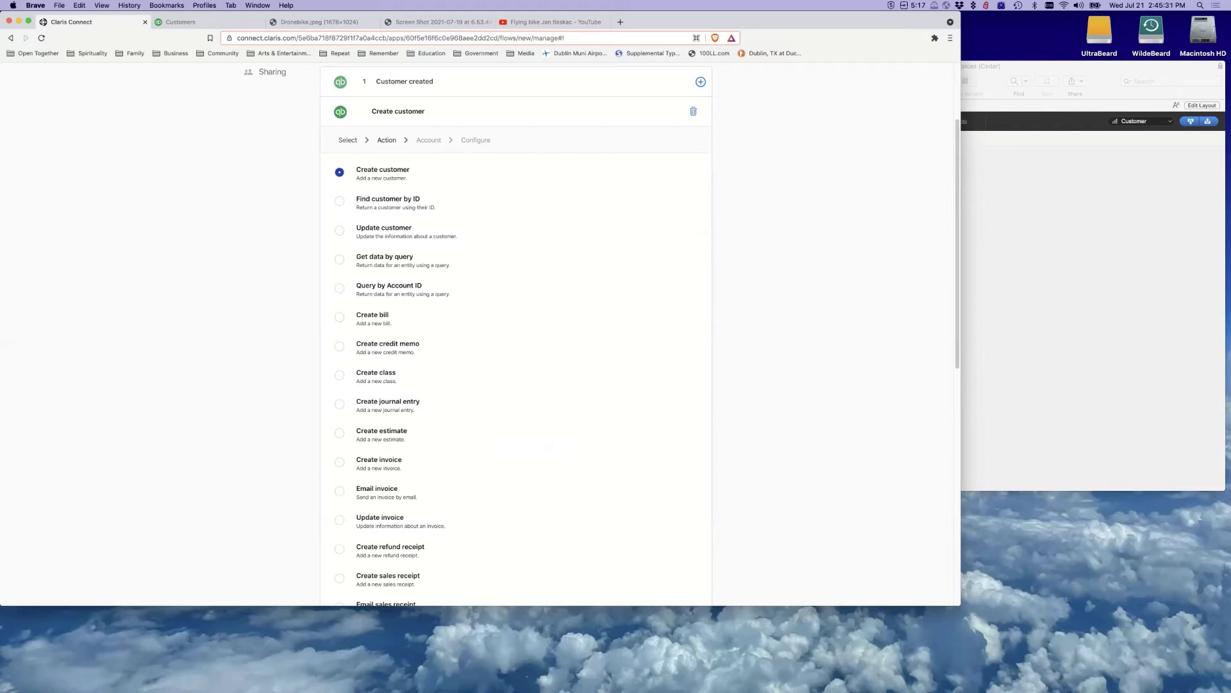
pyautogui.scroll(-3, 696, 387)
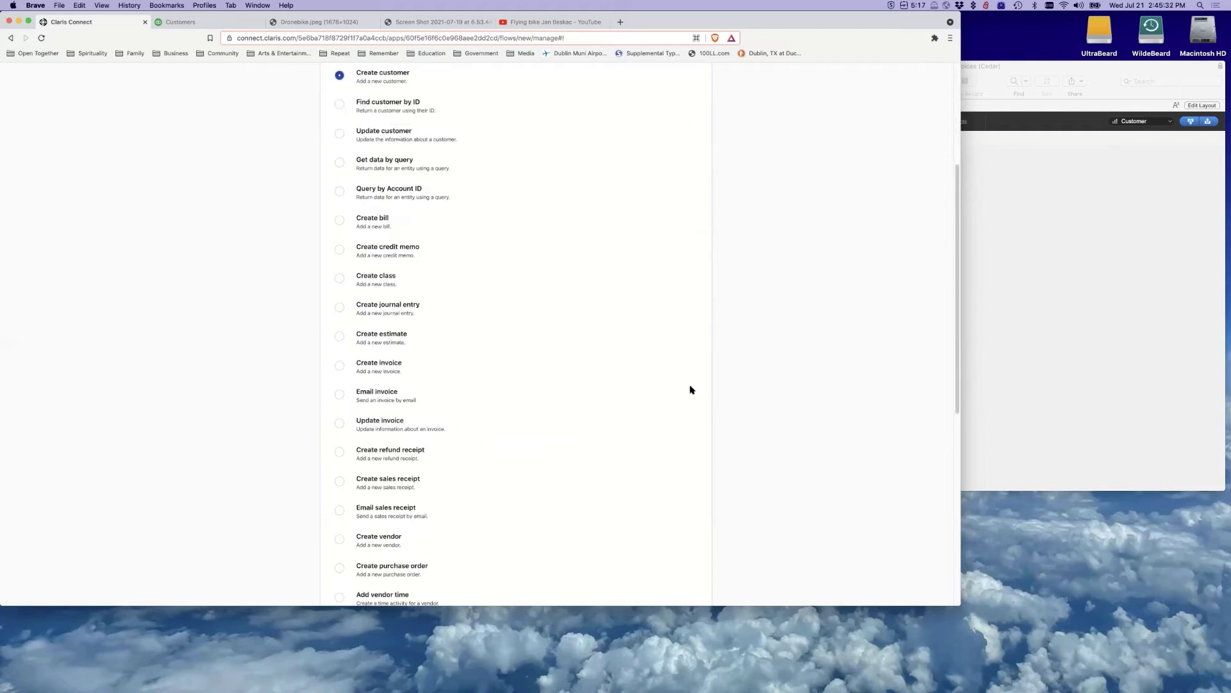
pyautogui.scroll(-1, 686, 398)
pyautogui.moveTo(824, 601); pyautogui.dragTo(818, 659)
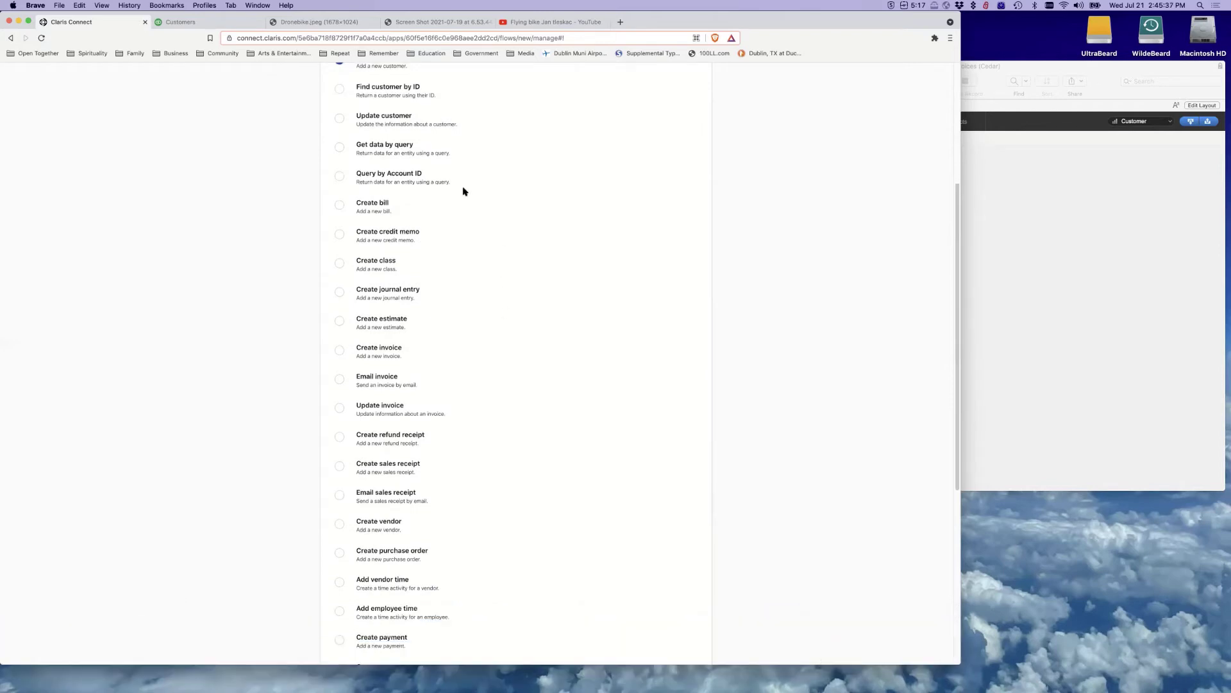
pyautogui.scroll(1, 459, 187)
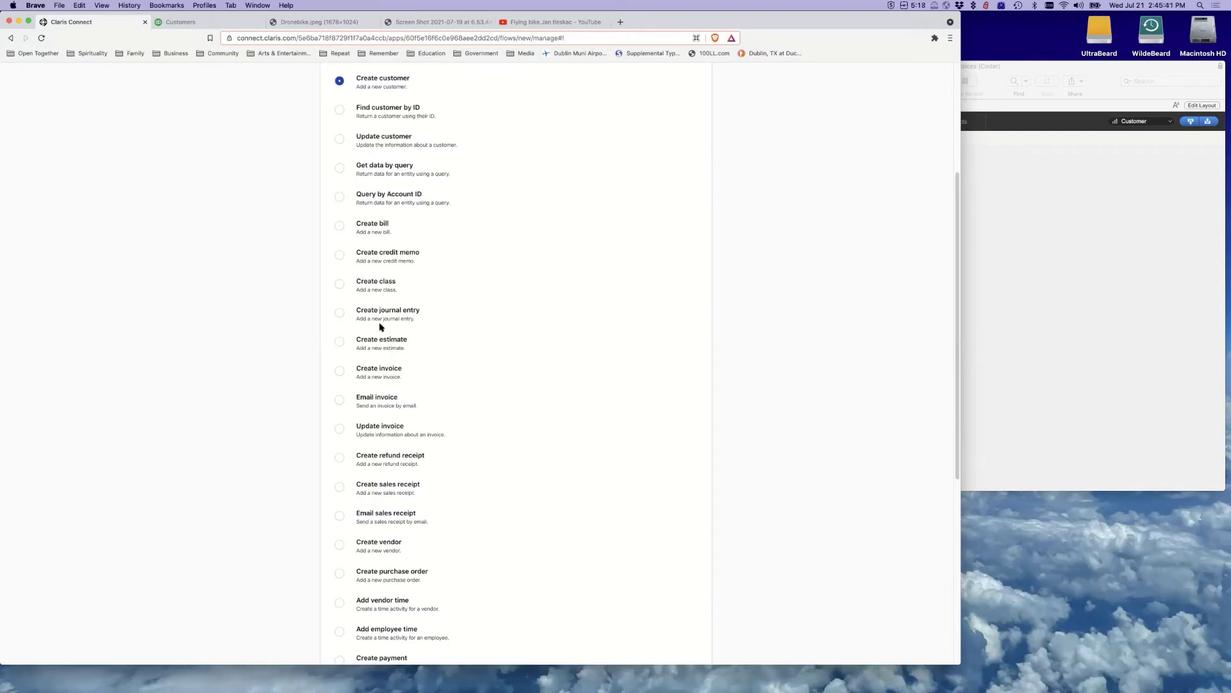
pyautogui.scroll(-5, 449, 368)
pyautogui.scroll(-4, 449, 375)
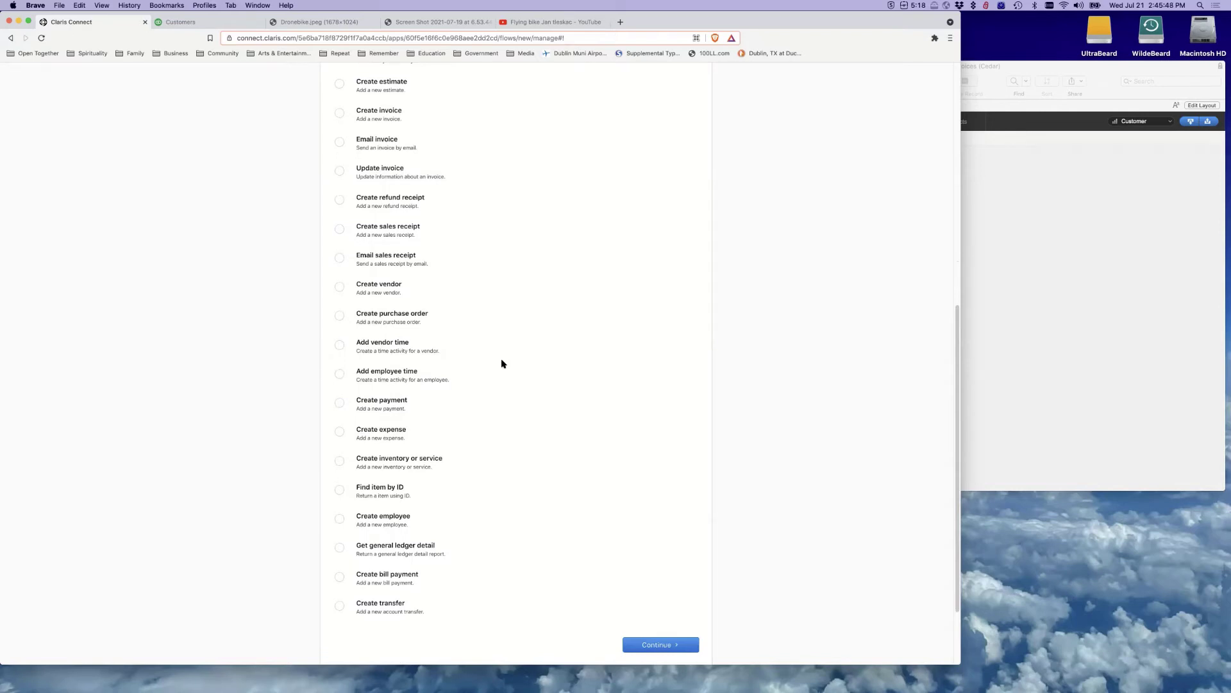
pyautogui.scroll(10, 501, 364)
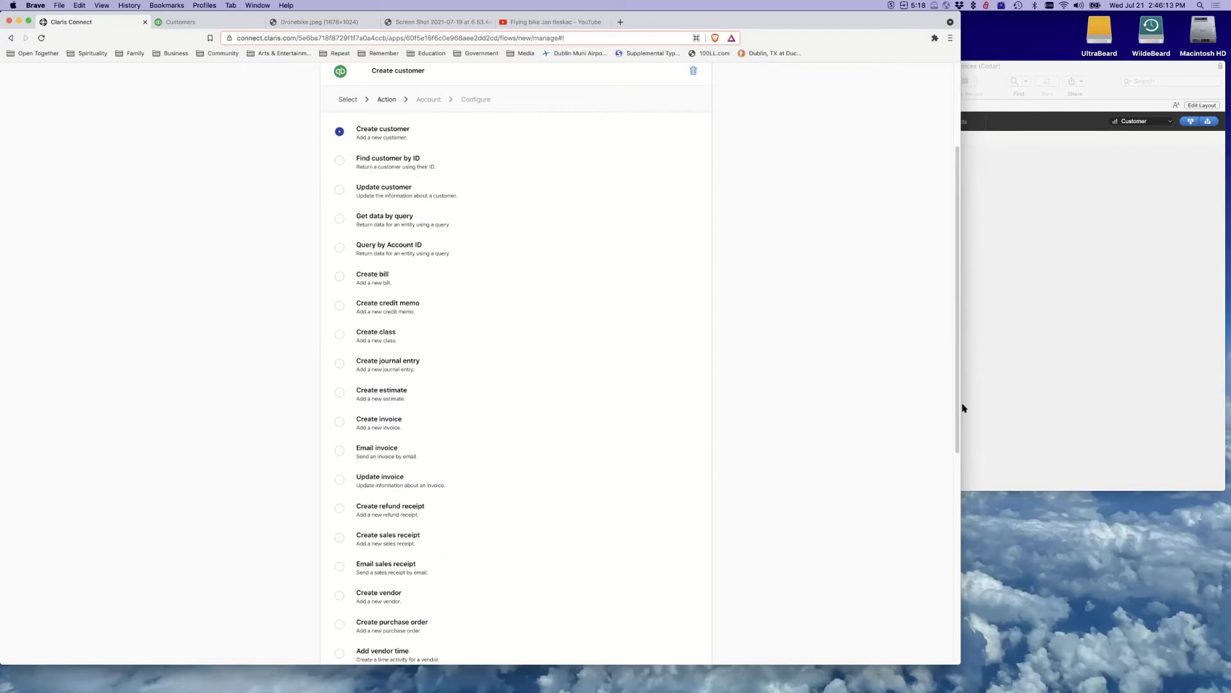
pyautogui.scroll(-1, 875, 382)
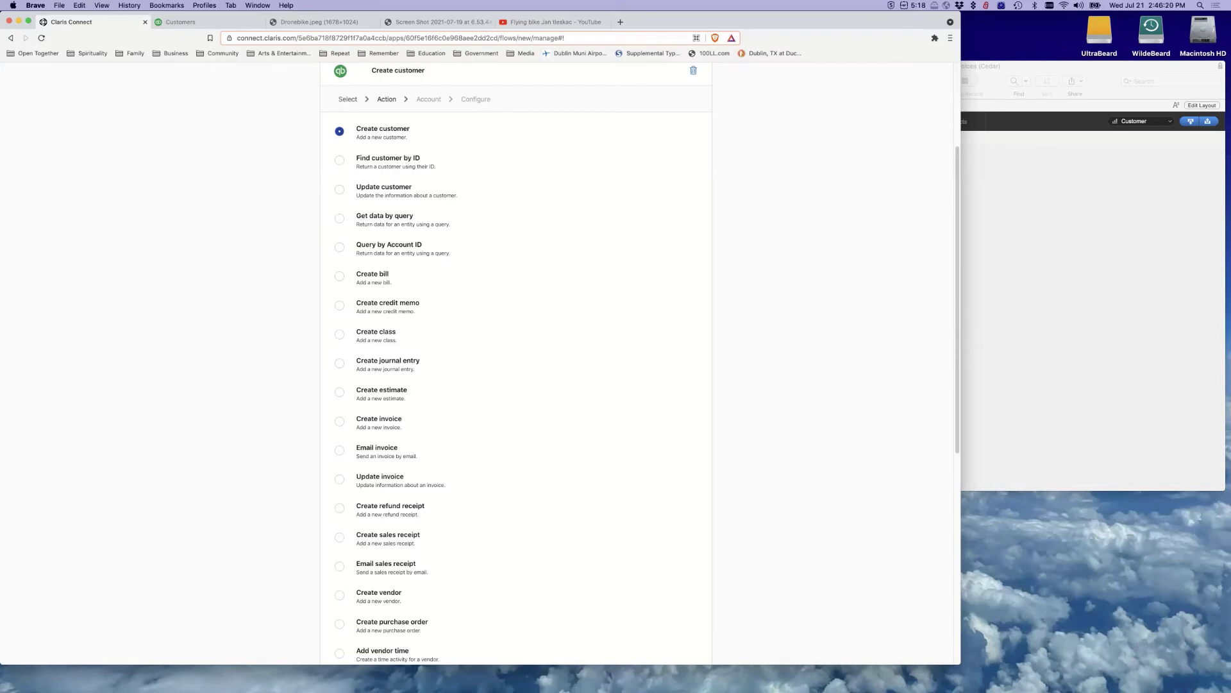
pyautogui.scroll(1, 311, 187)
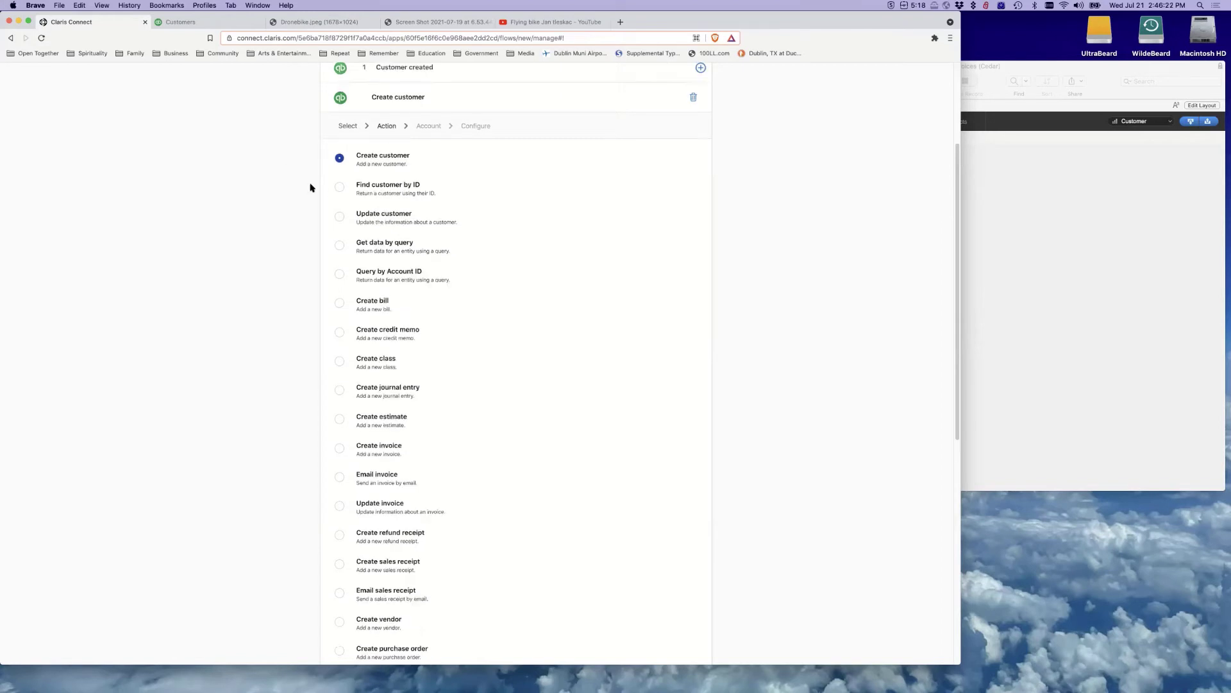
pyautogui.scroll(5, 311, 188)
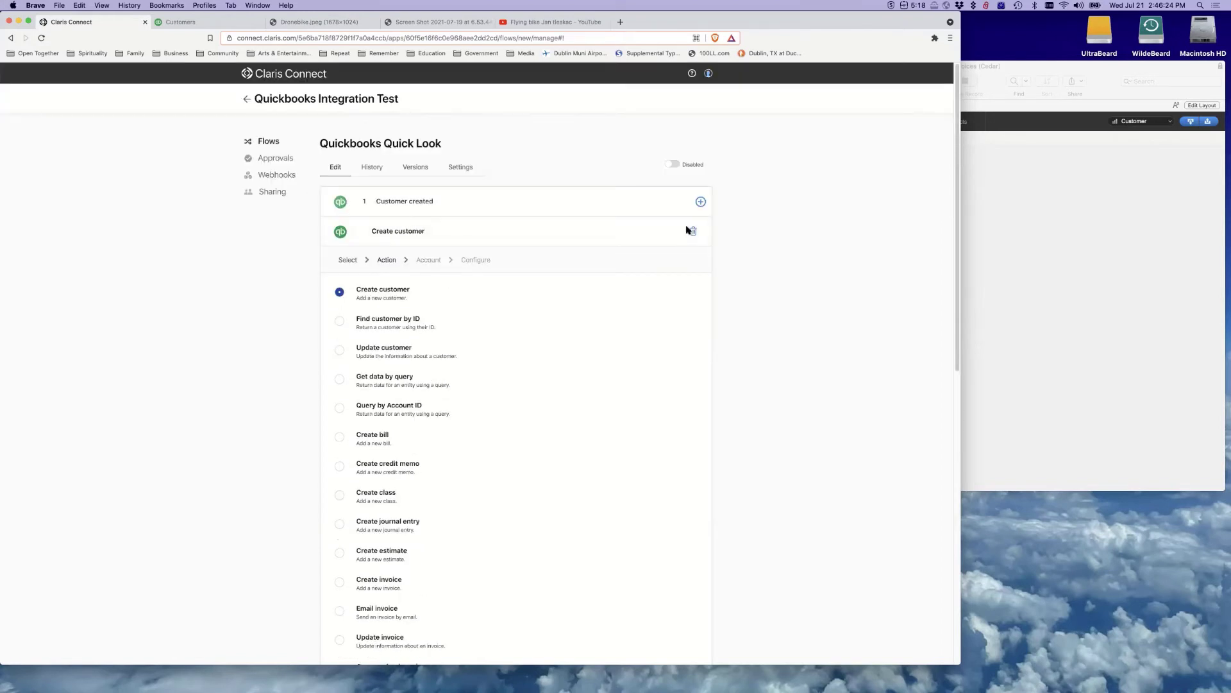
# Remove the Create customer step from the test flow and return to the Flows list
pyautogui.click(691, 231)
pyautogui.click(561, 318)
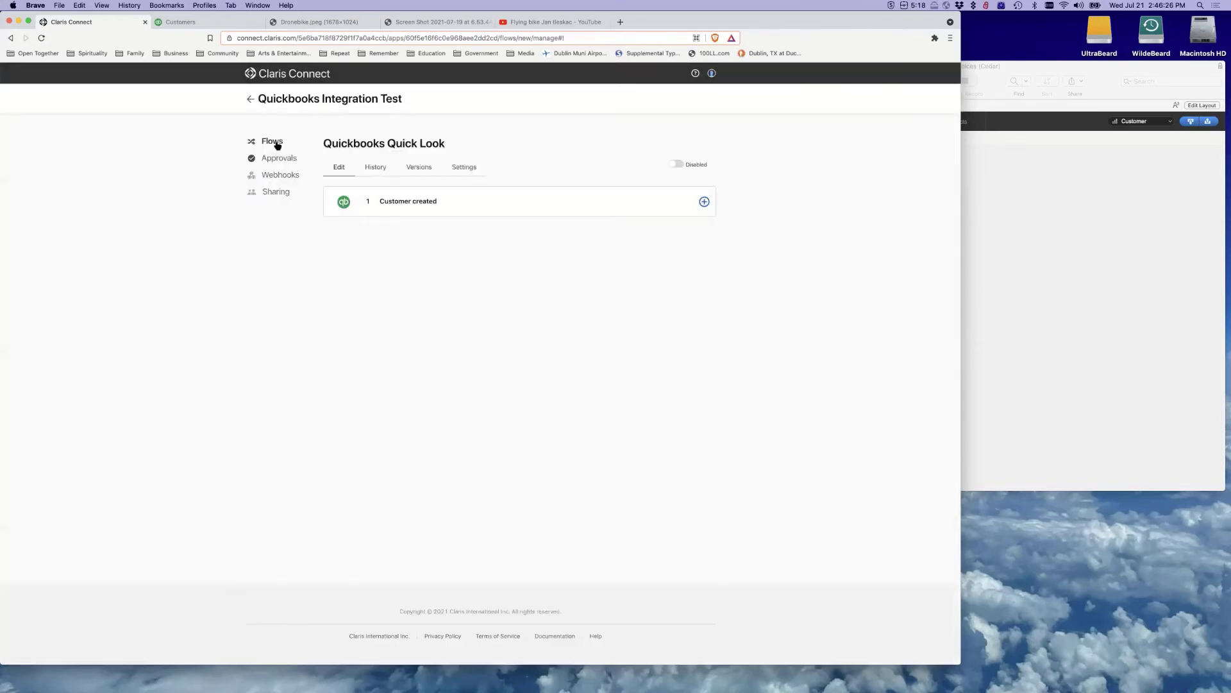
pyautogui.click(276, 143)
# Delete the Quickbooks Quick Look flow and open QB Customer Creation beside FileMaker
pyautogui.click(706, 273)
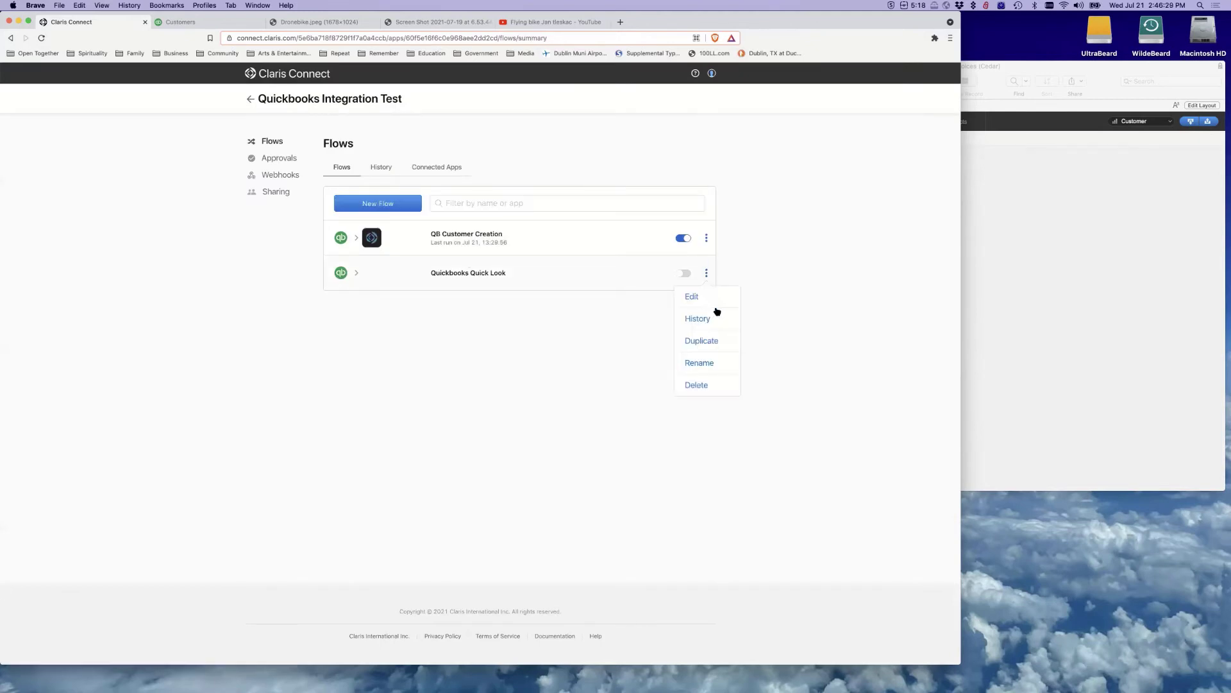
pyautogui.click(701, 384)
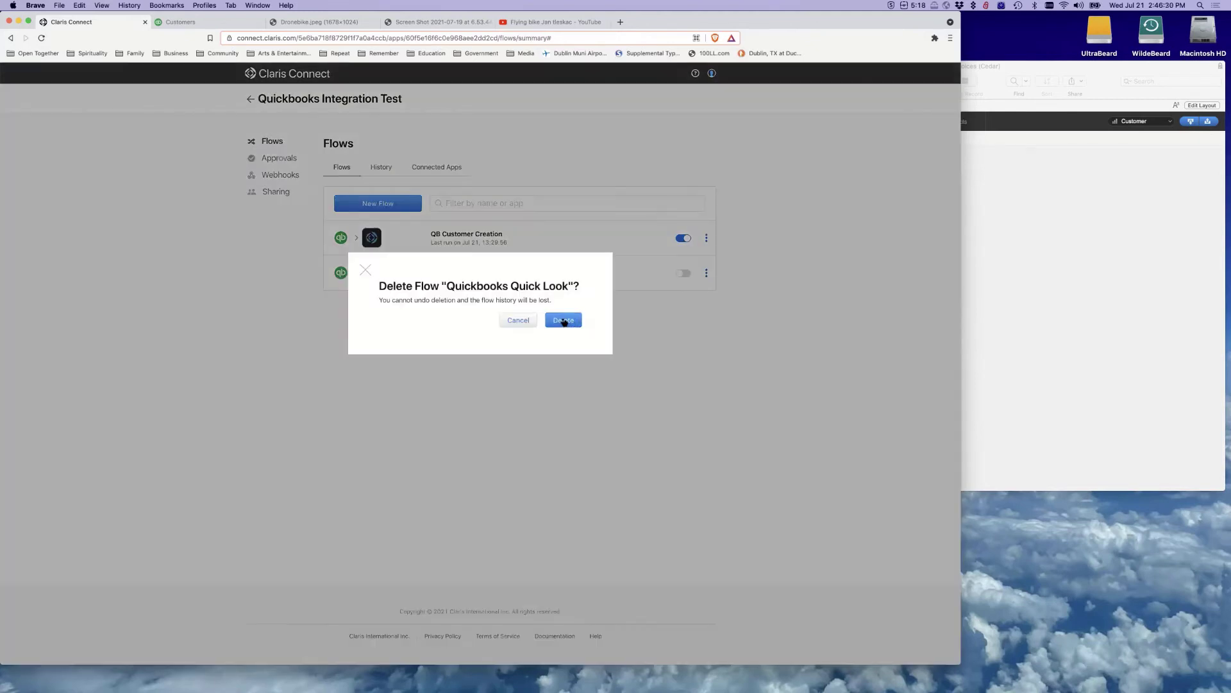
pyautogui.click(563, 321)
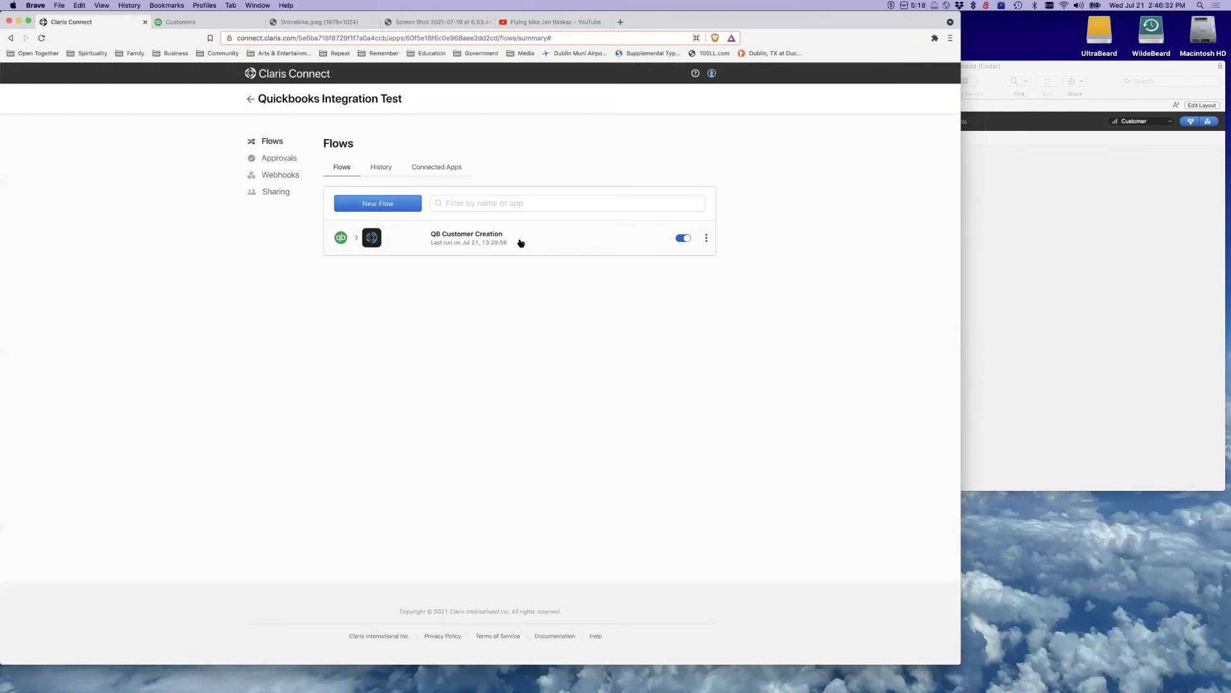
pyautogui.click(520, 242)
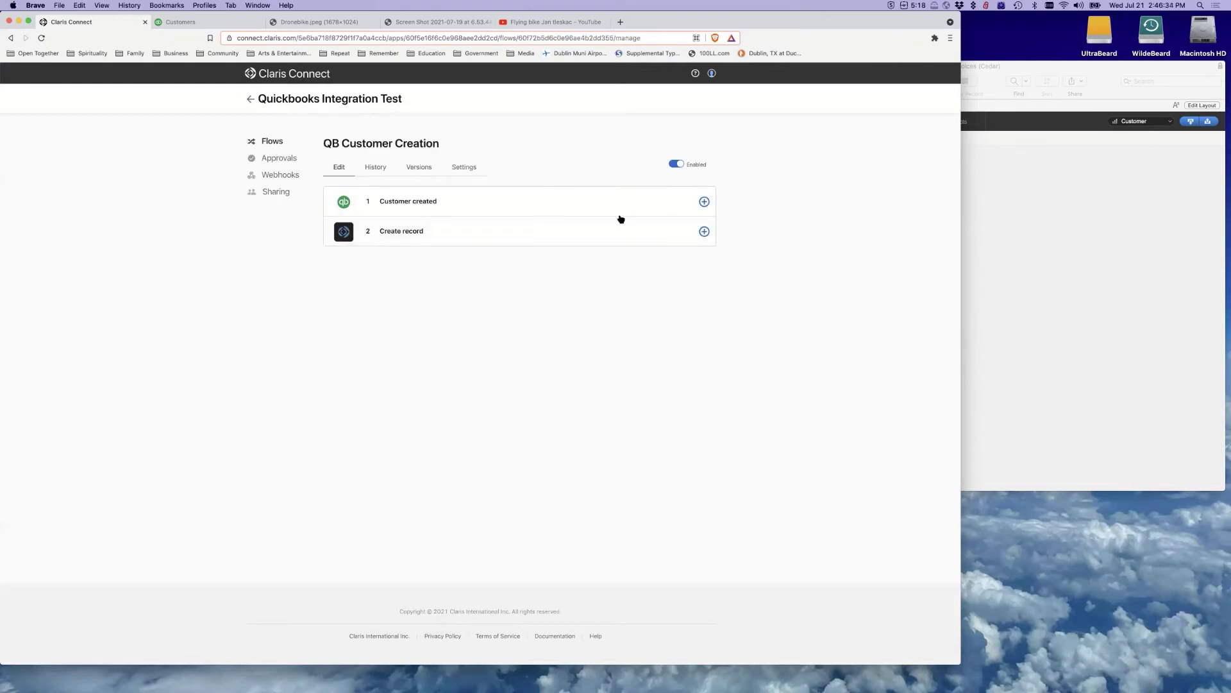
pyautogui.click(1004, 275)
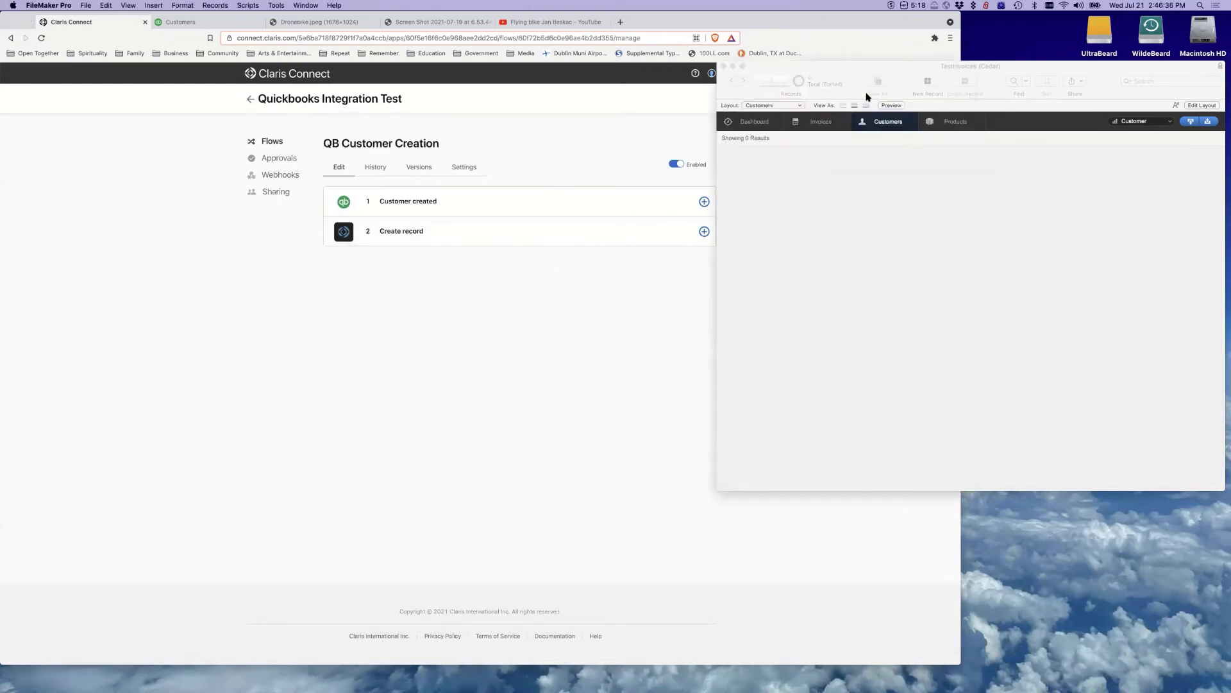
# Confirm FileMaker's Customers layout shows 0 records, then bring the QB Customer Creation flow forward
pyautogui.moveTo(844, 73); pyautogui.dragTo(836, 83)
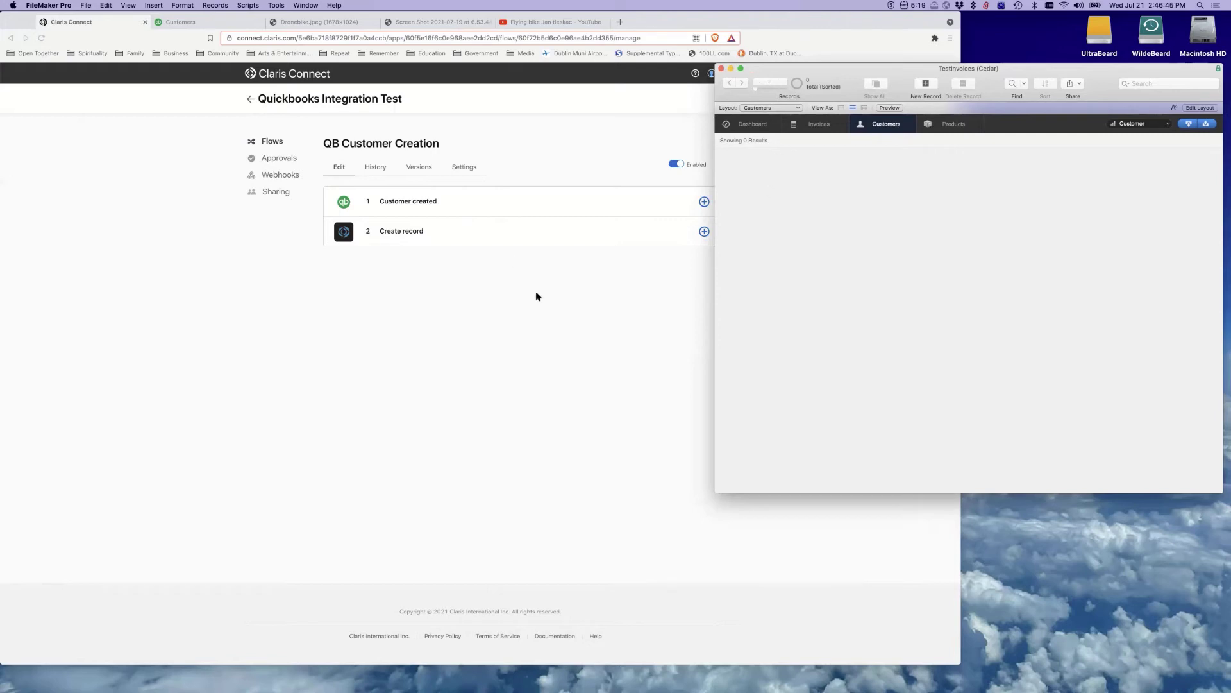
pyautogui.click(539, 297)
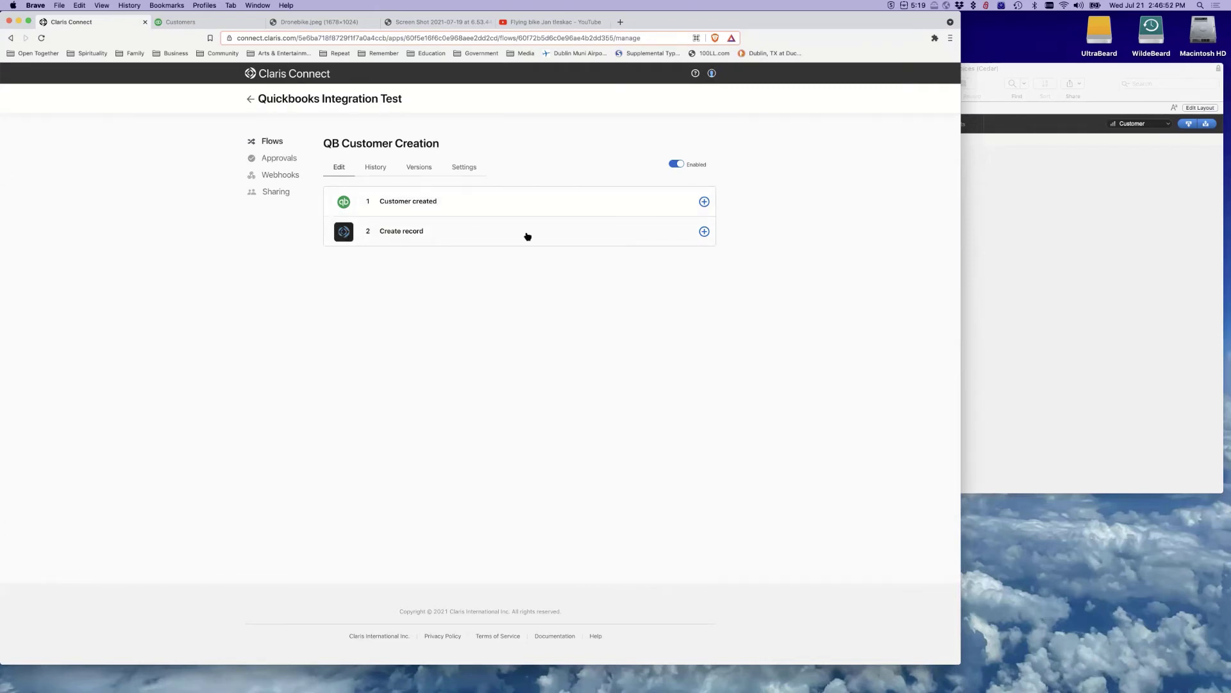
# Expand the Create record step, review its Customer Details mappings, and open Website's data choices
pyautogui.click(527, 236)
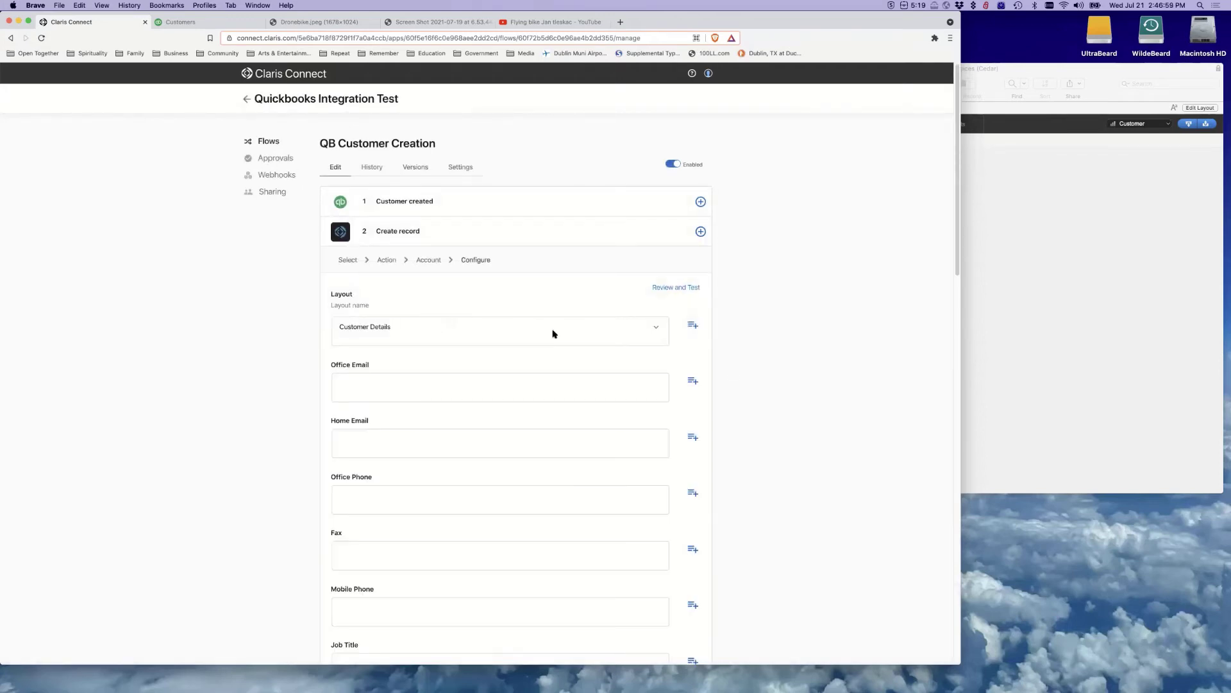
pyautogui.scroll(-5, 551, 381)
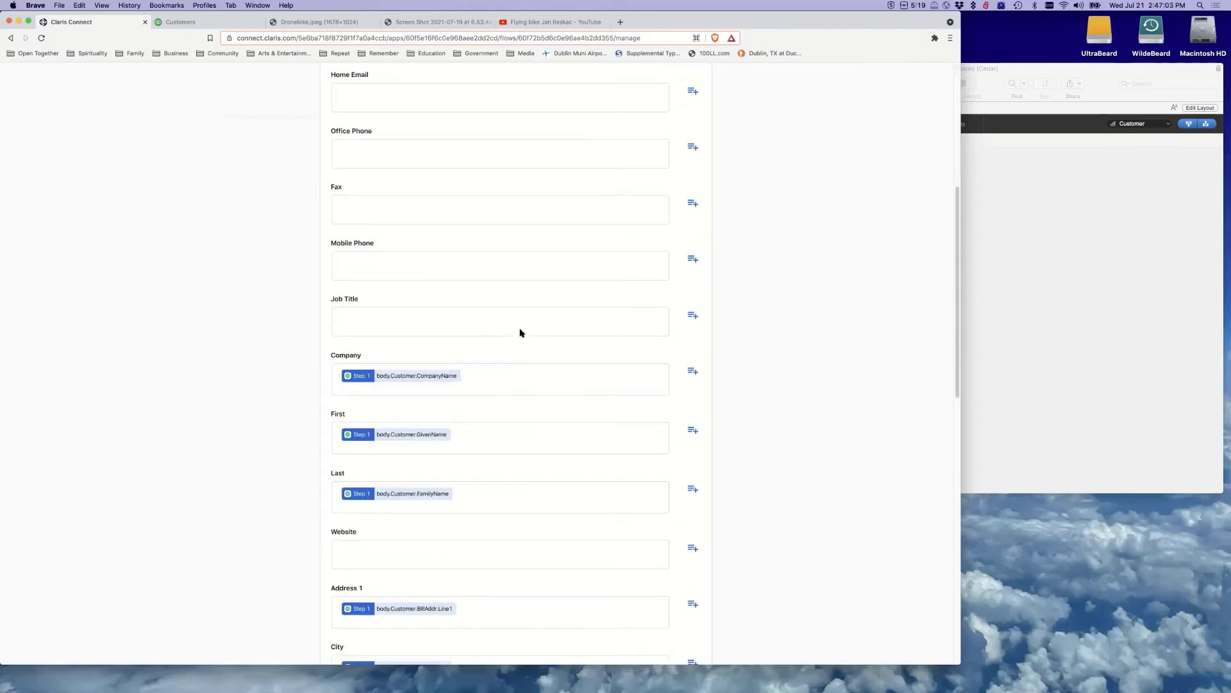
pyautogui.scroll(-4, 520, 332)
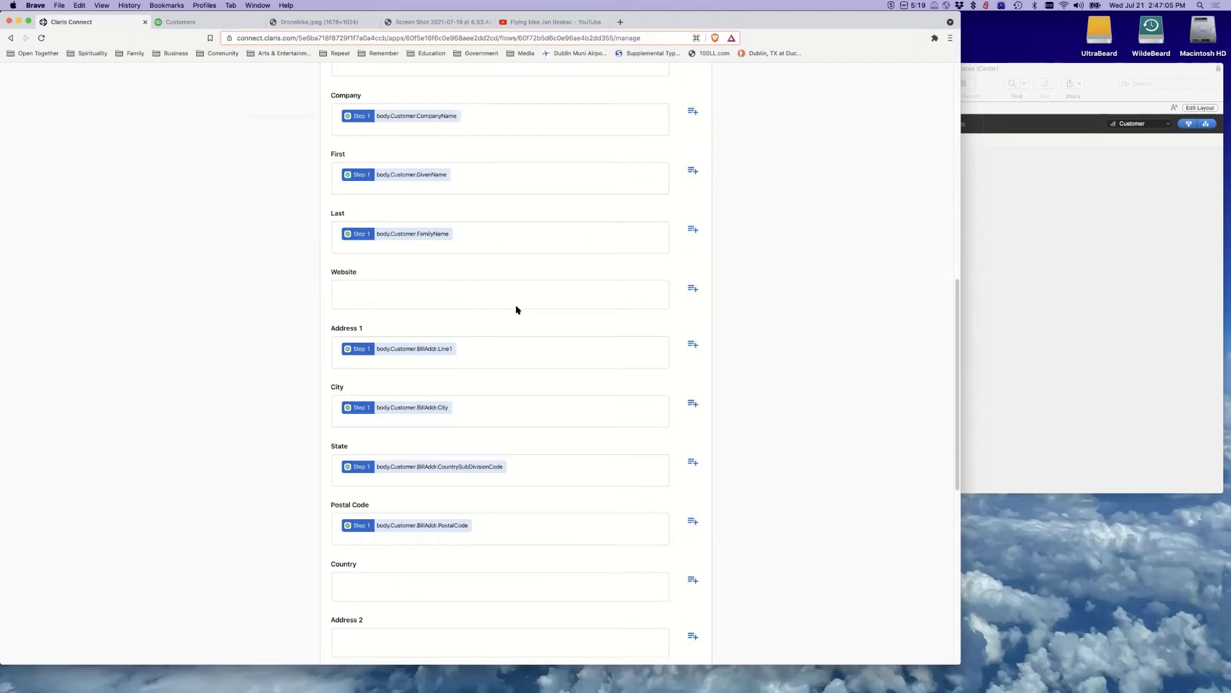
pyautogui.scroll(5, 516, 310)
pyautogui.scroll(-2, 515, 314)
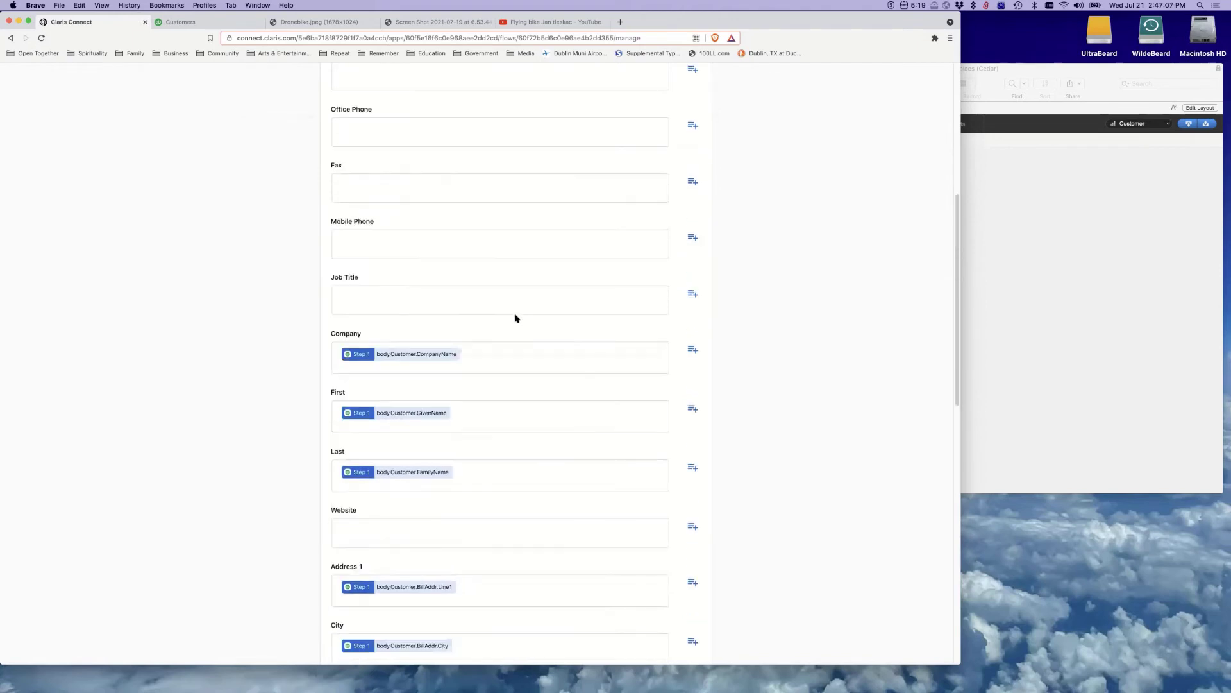
pyautogui.scroll(6, 514, 316)
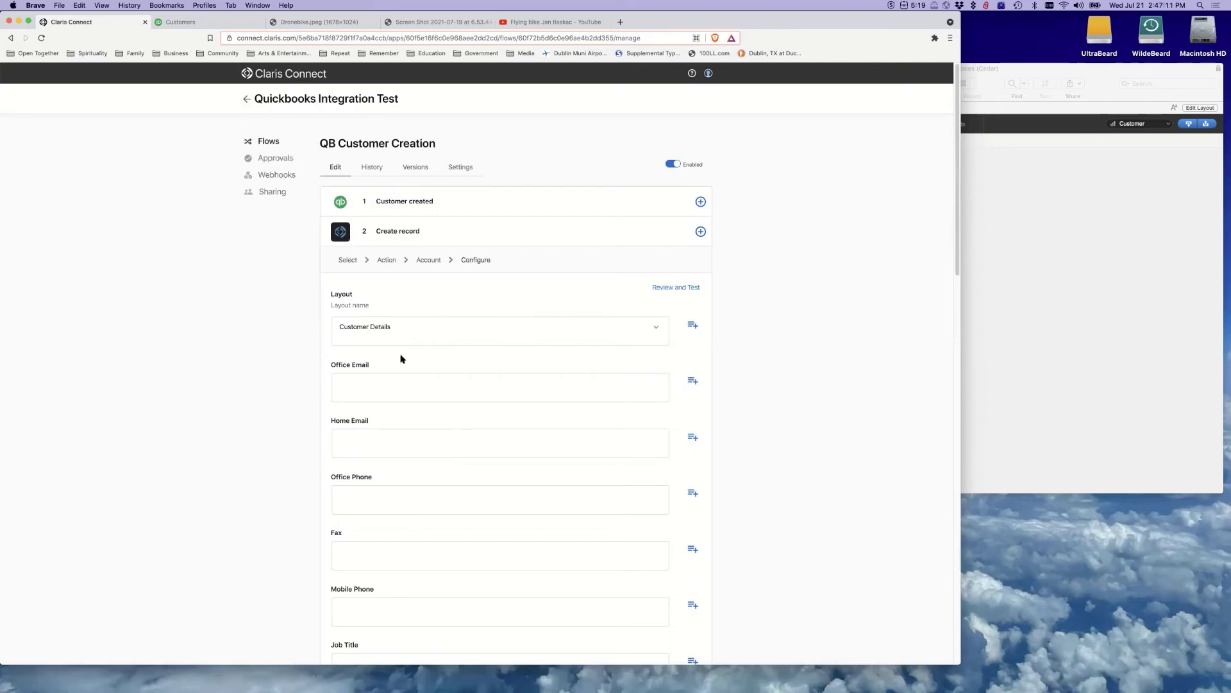
pyautogui.scroll(-8, 402, 574)
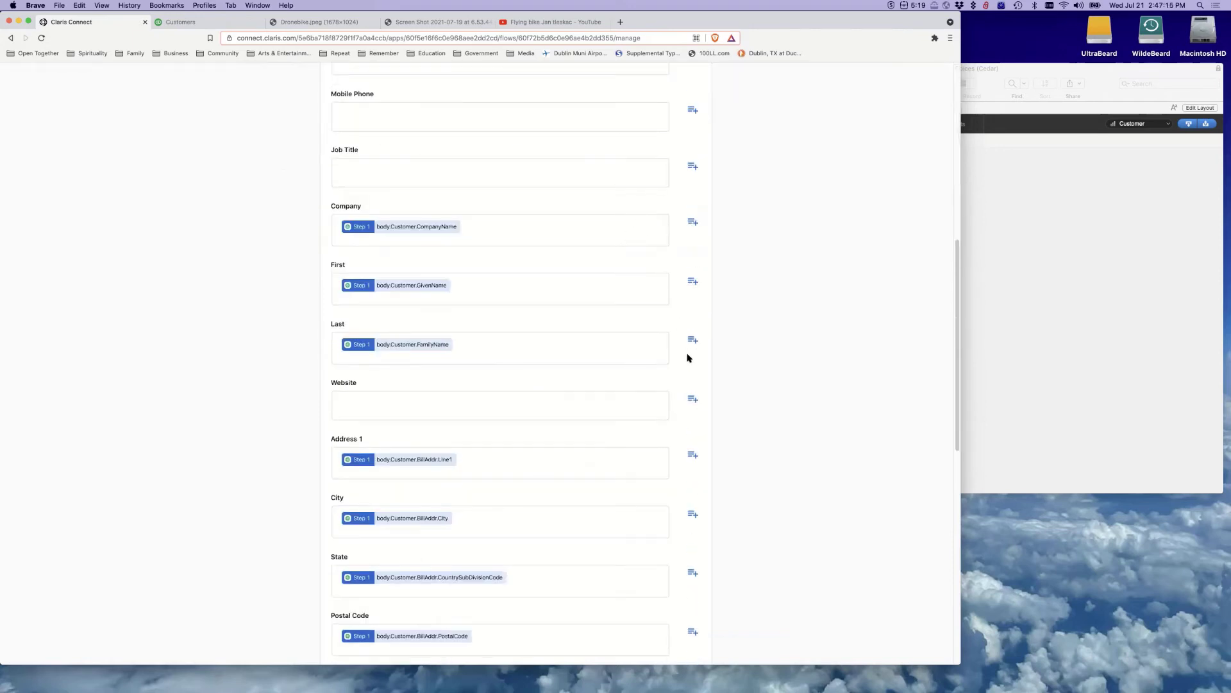
pyautogui.click(693, 400)
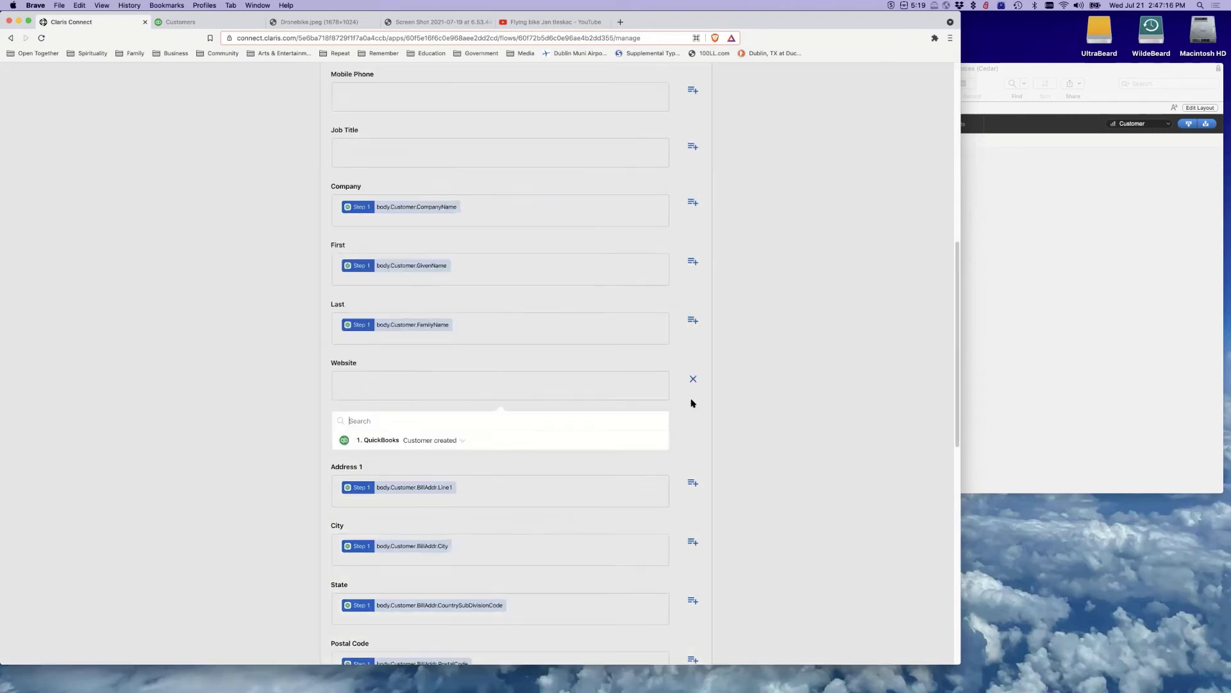
# Browse the Customer created data and search for 'web' and 'url', finding no match
pyautogui.scroll(-4, 484, 205)
pyautogui.click(459, 197)
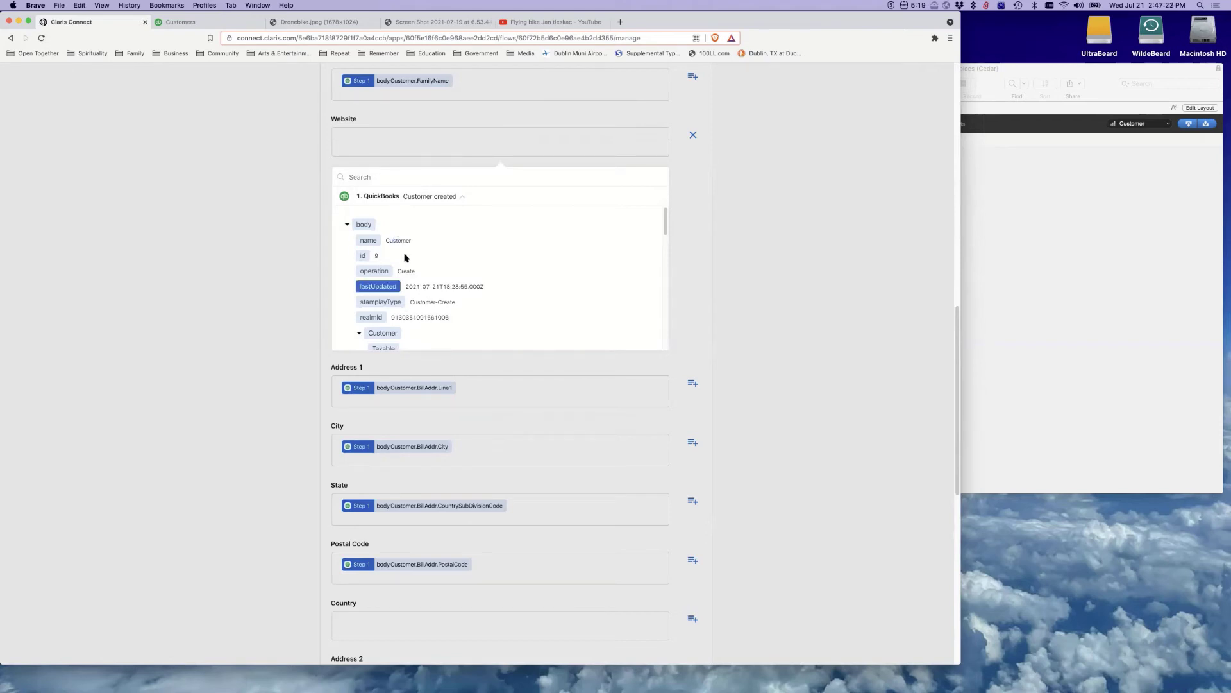
pyautogui.scroll(6, 706, 183)
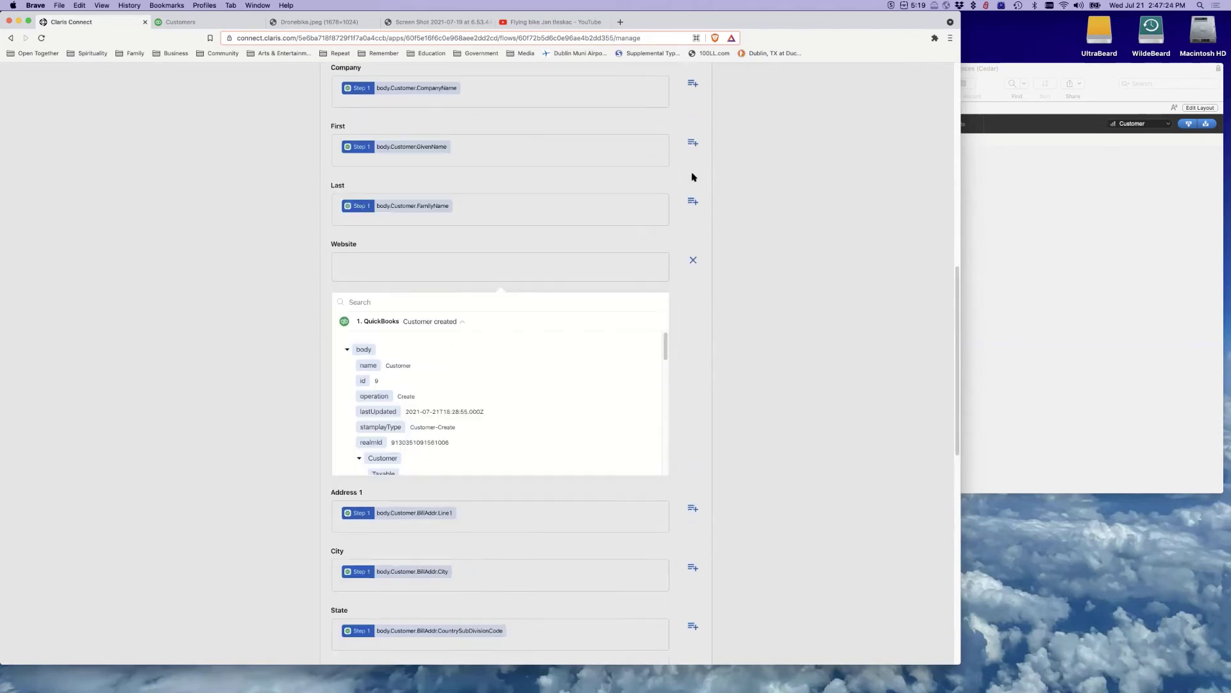
pyautogui.scroll(5, 440, 113)
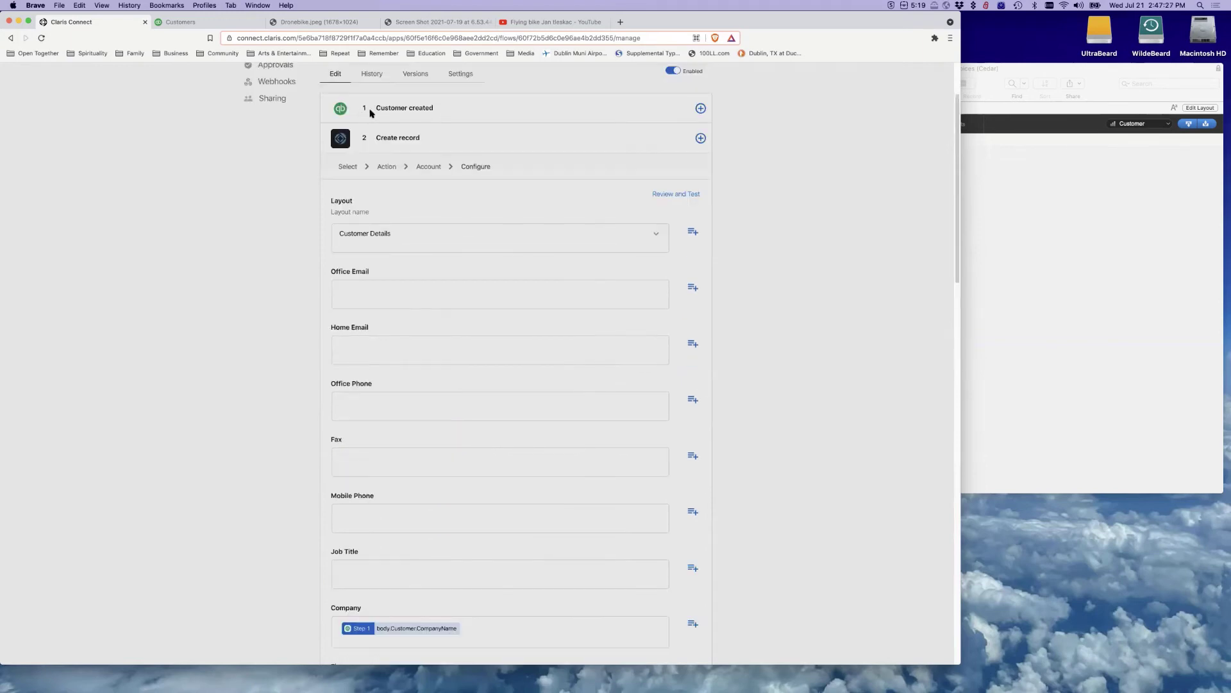
pyautogui.scroll(-10, 518, 231)
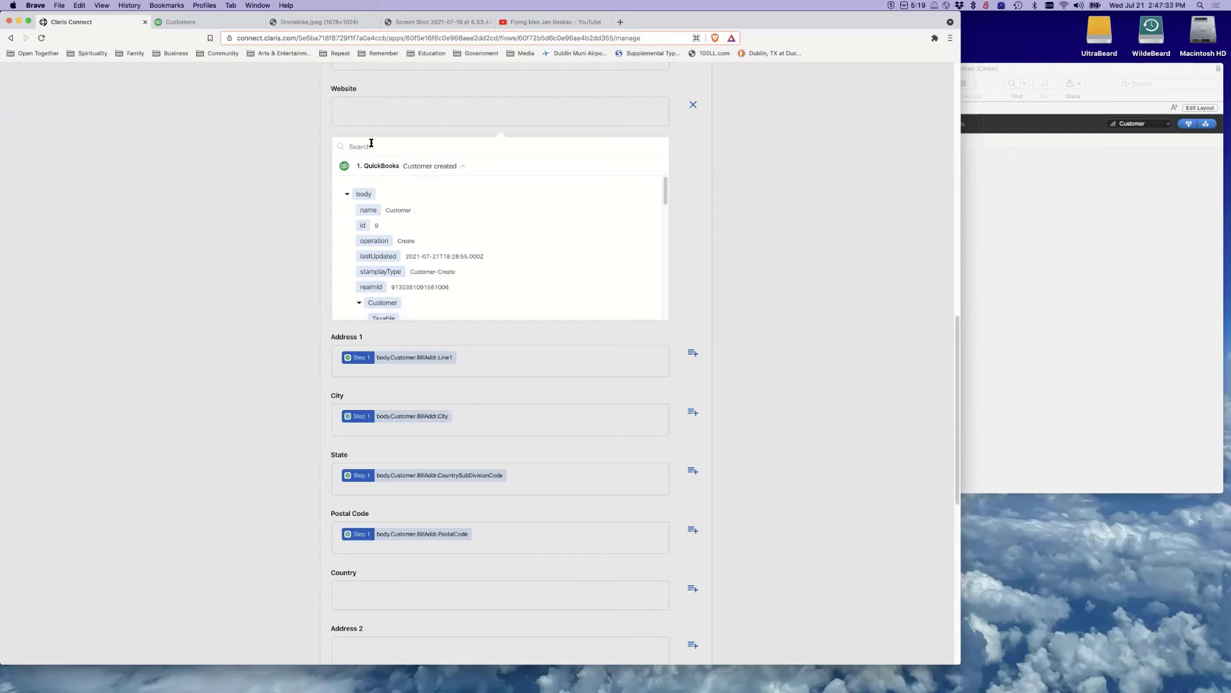
pyautogui.write('swe')
pyautogui.press('BackSpace')
pyautogui.press('BackSpace')
pyautogui.press('BackSpace')
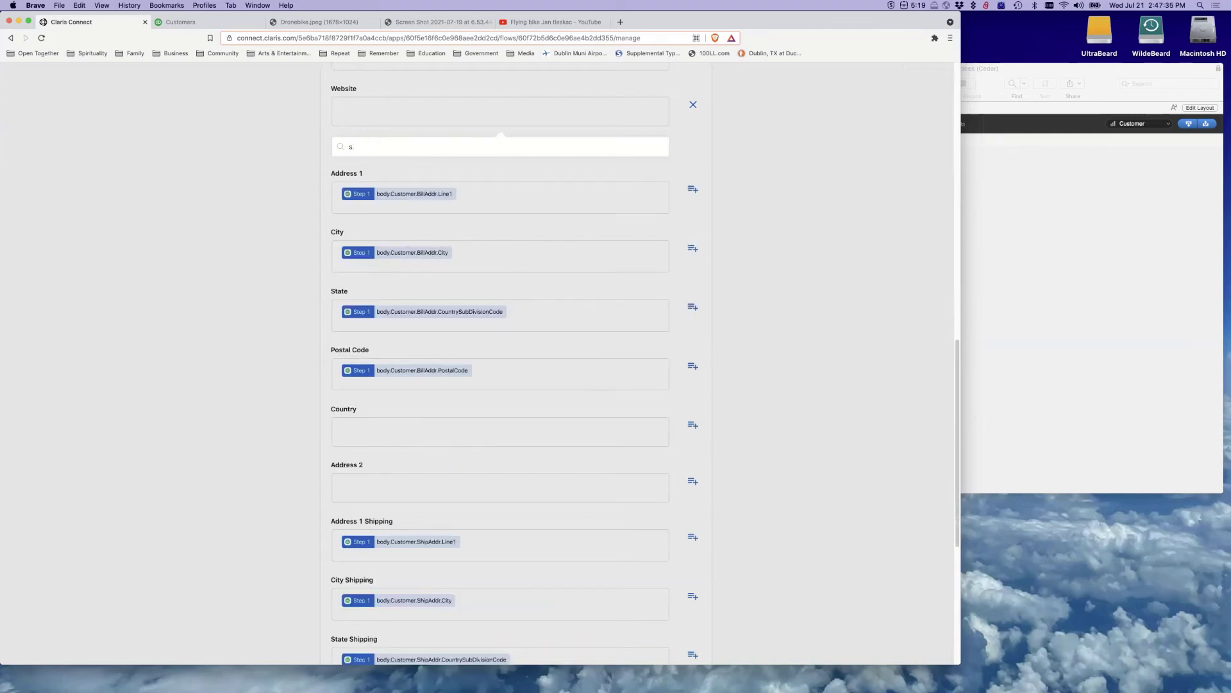
pyautogui.write('web')
pyautogui.doubleClick(374, 146)
pyautogui.write('ur')
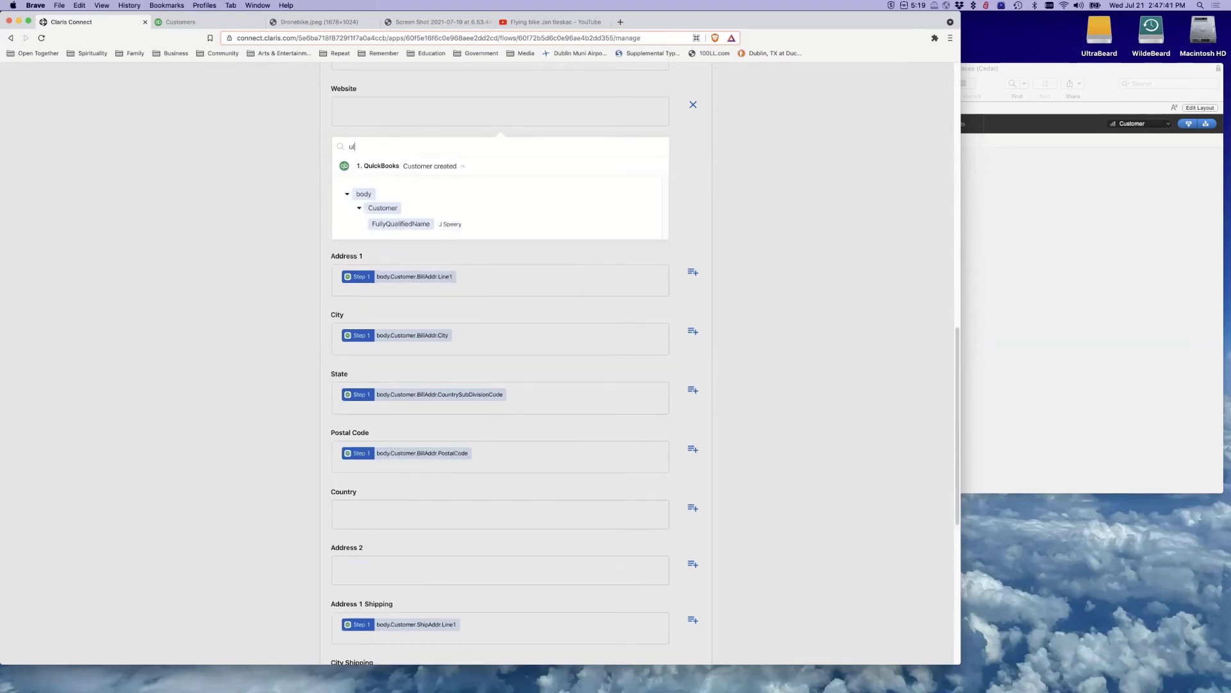
pyautogui.write('l')
pyautogui.press('BackSpace')
pyautogui.write('rl')
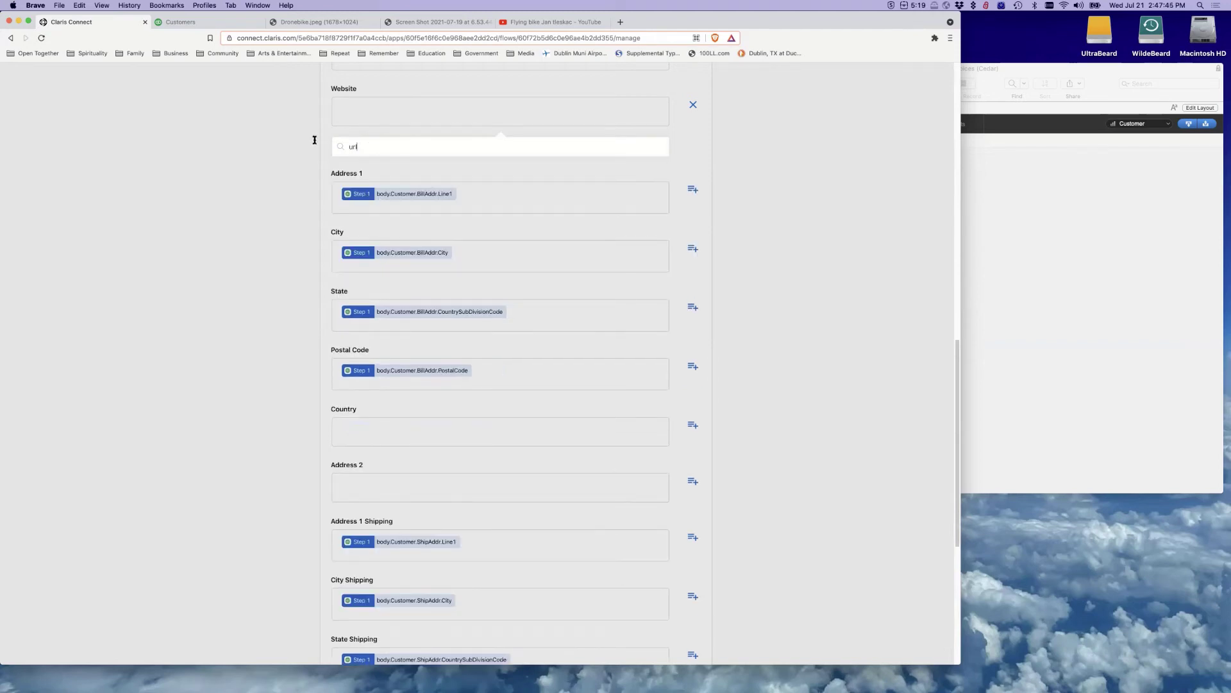
pyautogui.press('super+a')
pyautogui.press('BackSpace')
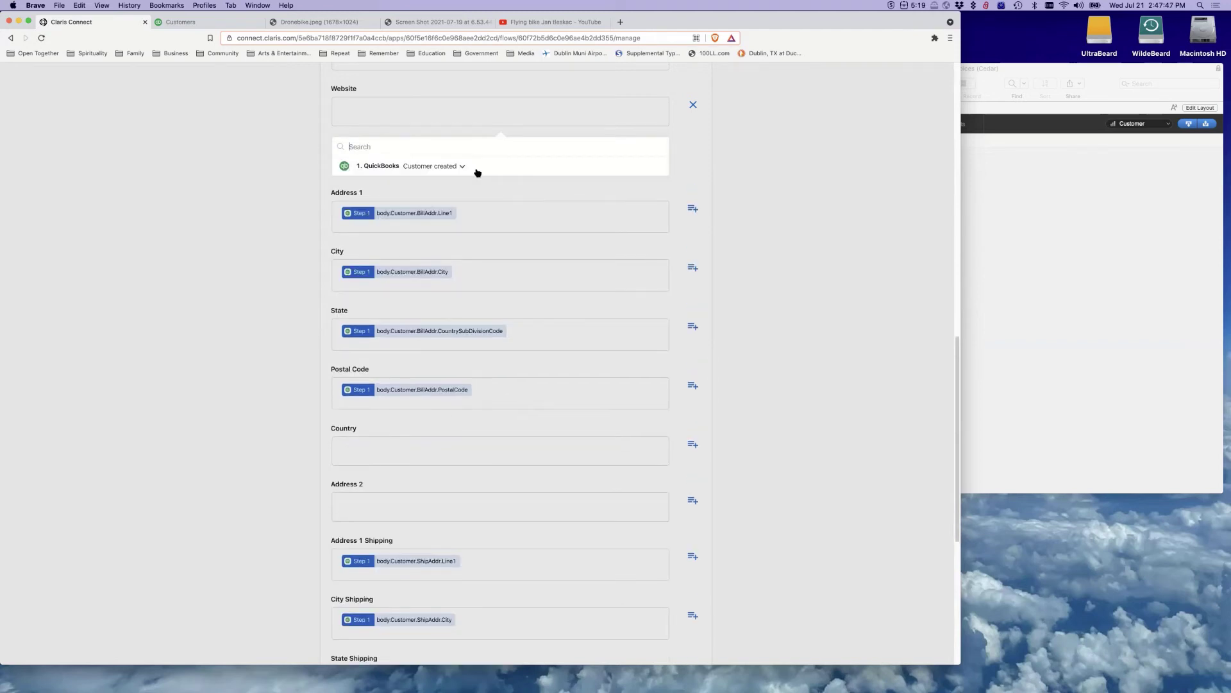
# Insert realmId into the Website field, then delete it to leave Website unmapped
pyautogui.click(462, 166)
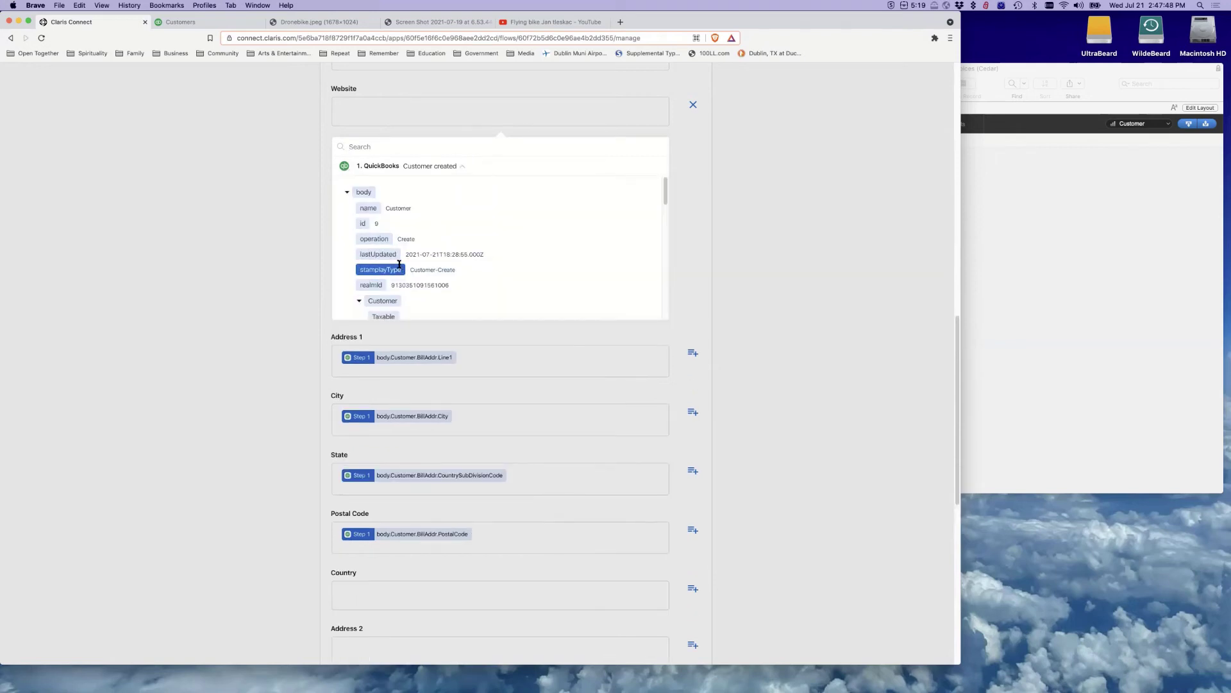
pyautogui.scroll(-1, 377, 269)
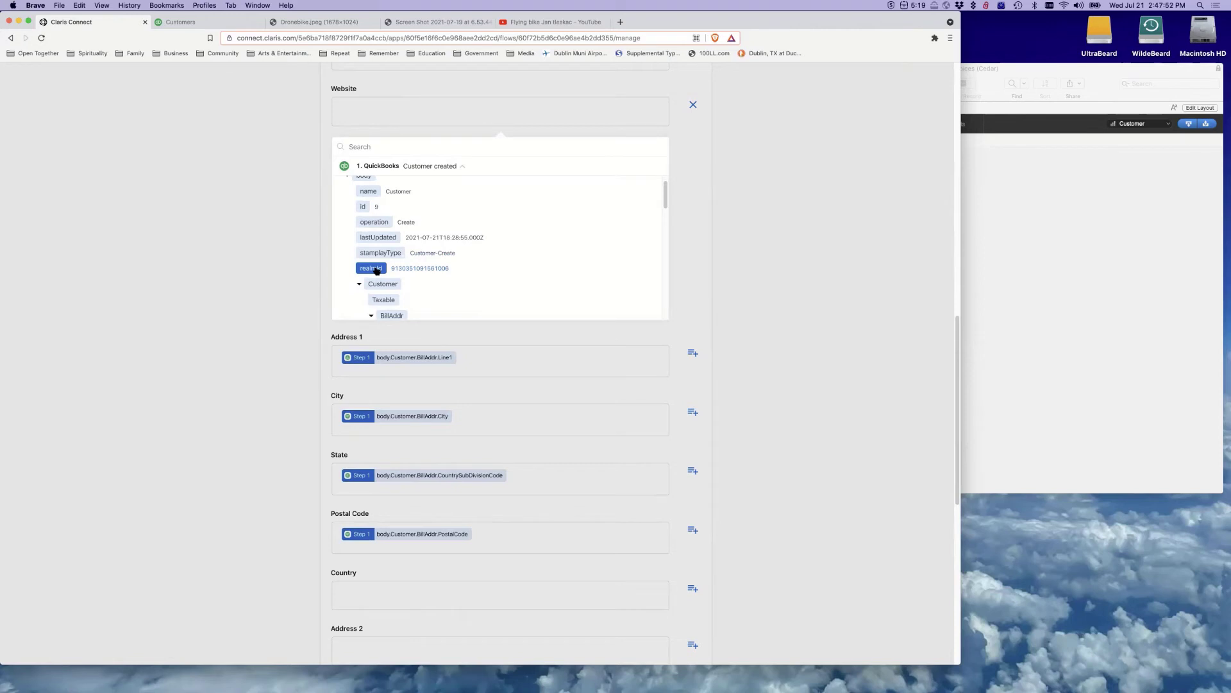
pyautogui.click(376, 268)
pyautogui.click(440, 114)
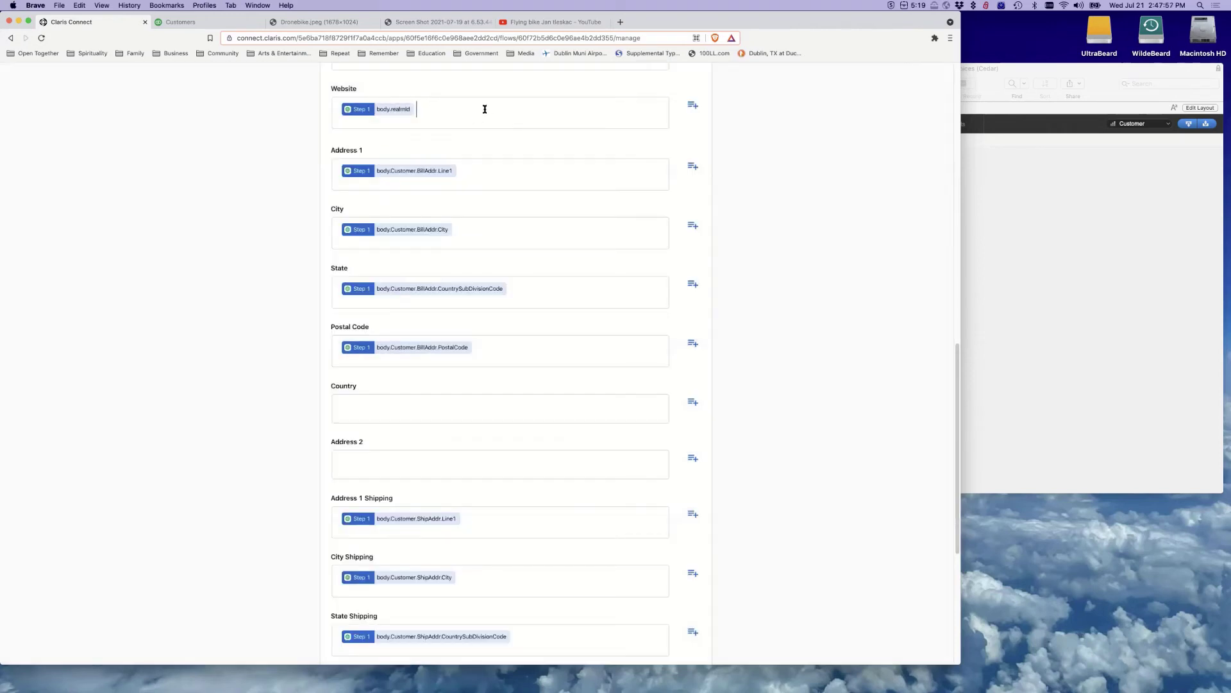
pyautogui.press('BackSpace')
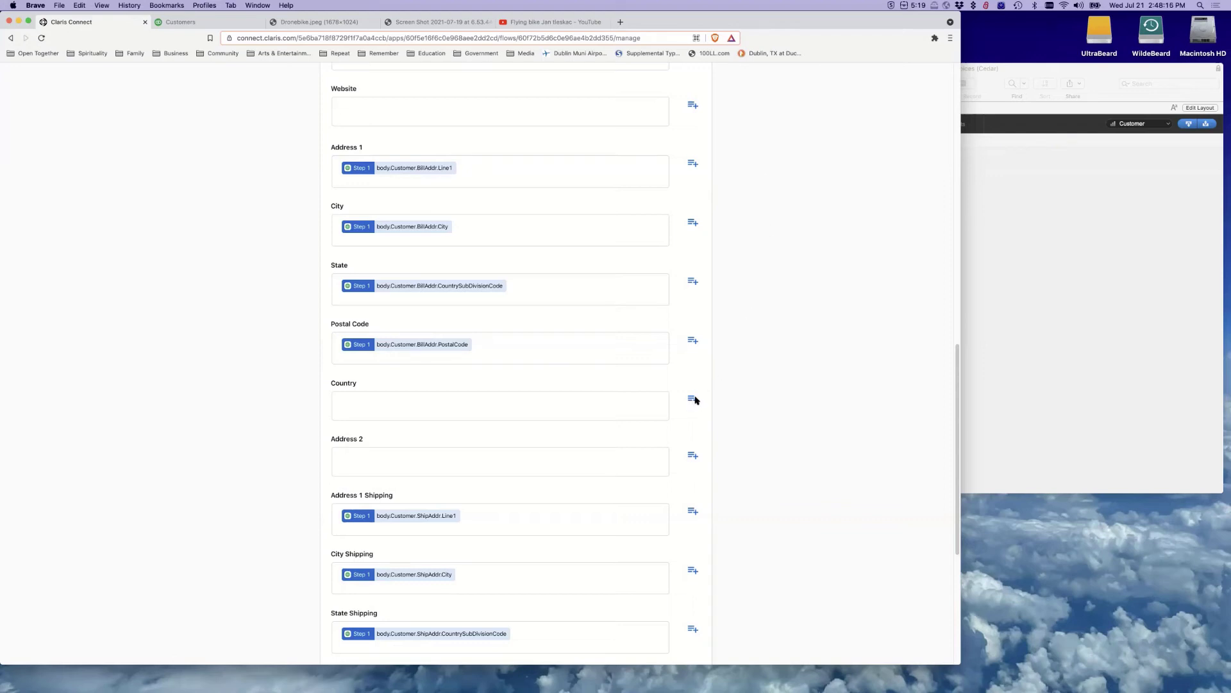
# Search the QuickBooks customer data for 'cou', leave Country unmapped, and go to the QuickBooks customers list
pyautogui.click(696, 400)
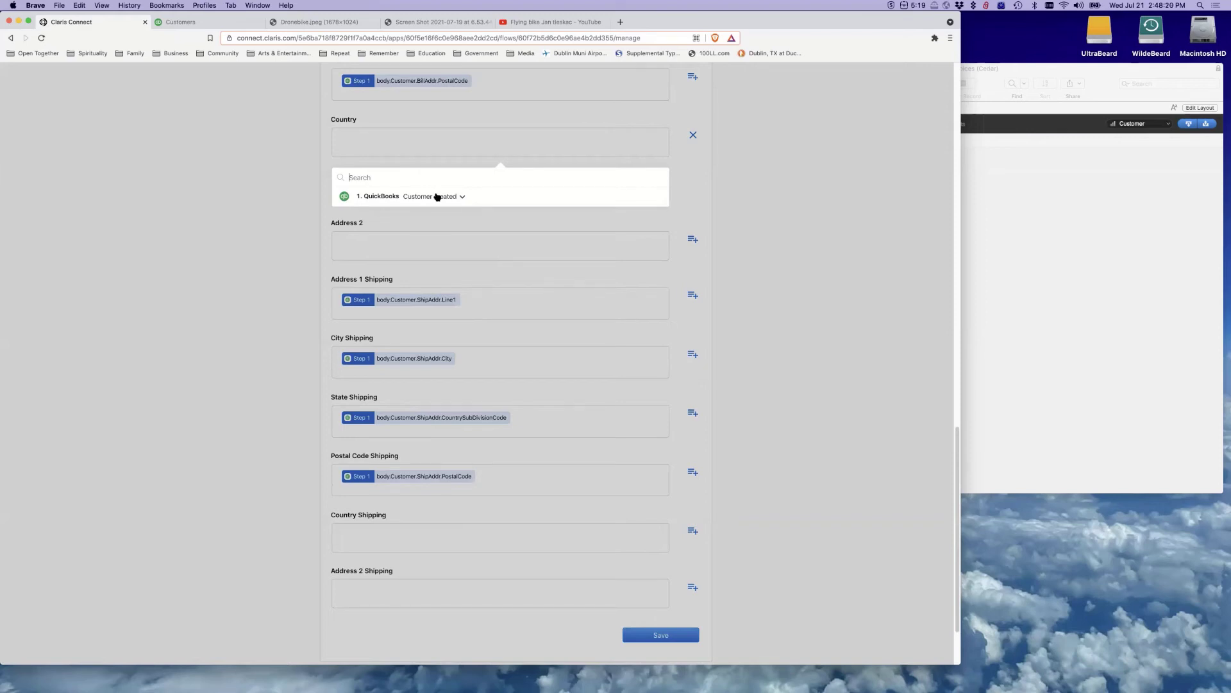
pyautogui.click(437, 197)
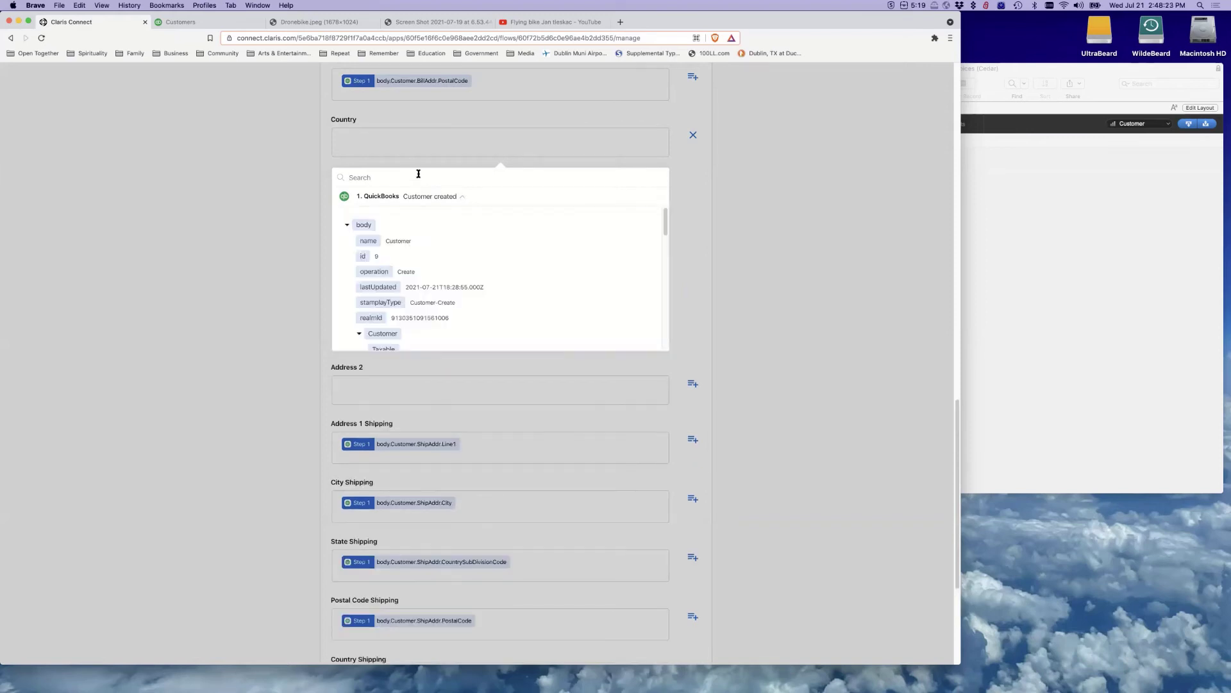
pyautogui.click(418, 174)
pyautogui.write('coun')
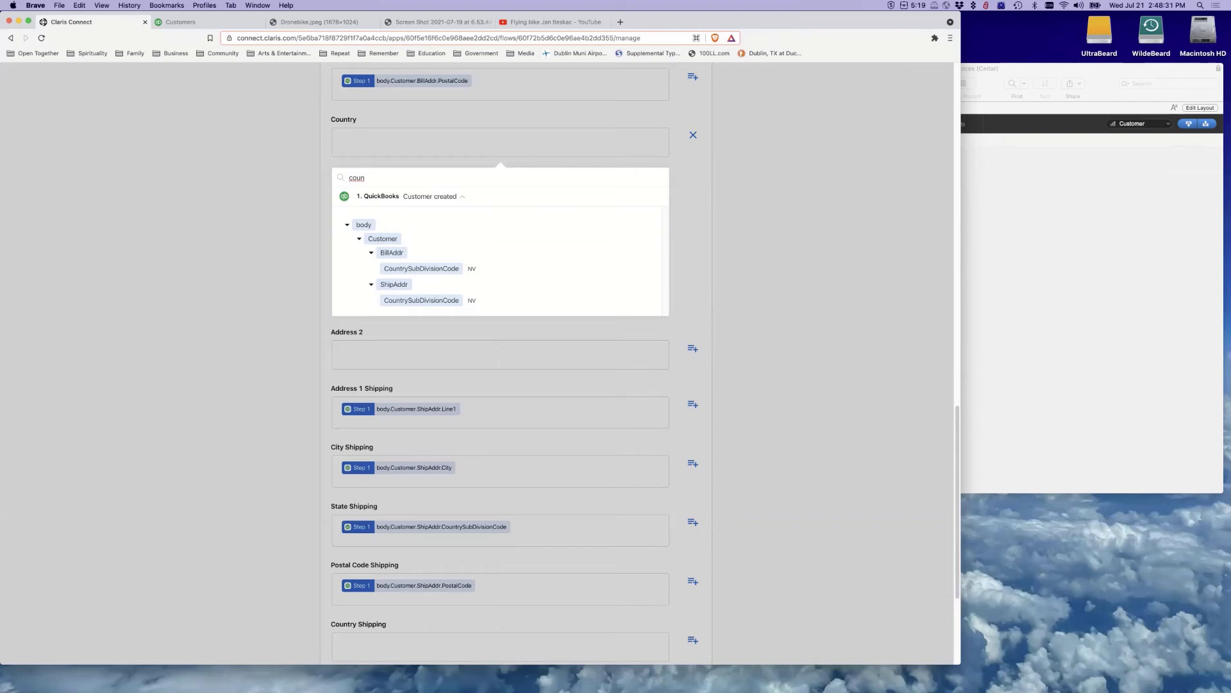
pyautogui.press('BackSpace')
pyautogui.press('BackSpace')
pyautogui.press('BackSpace')
pyautogui.press('BackSpace')
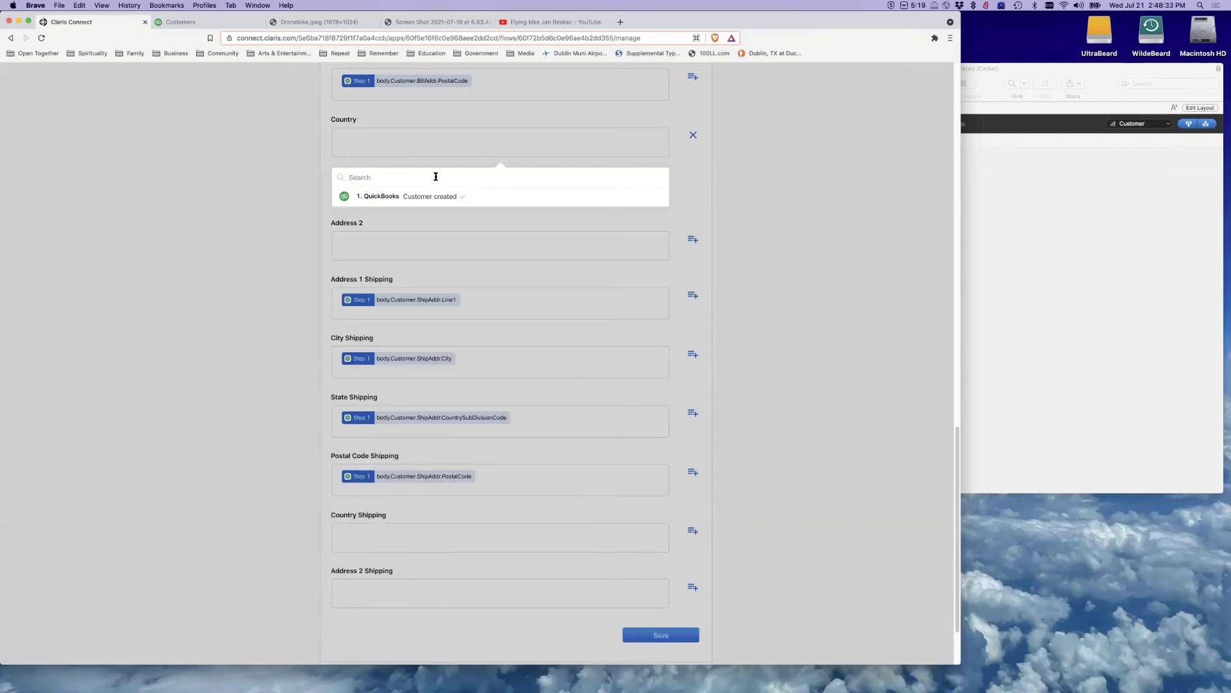
pyautogui.click(776, 200)
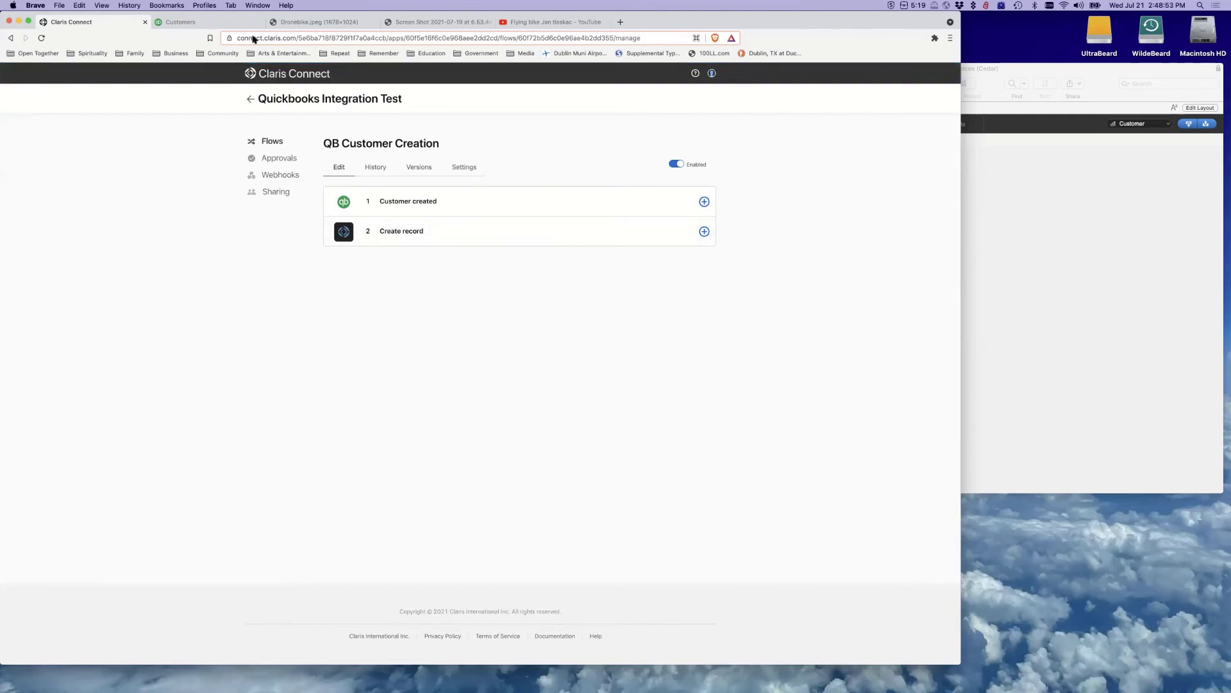
pyautogui.click(211, 22)
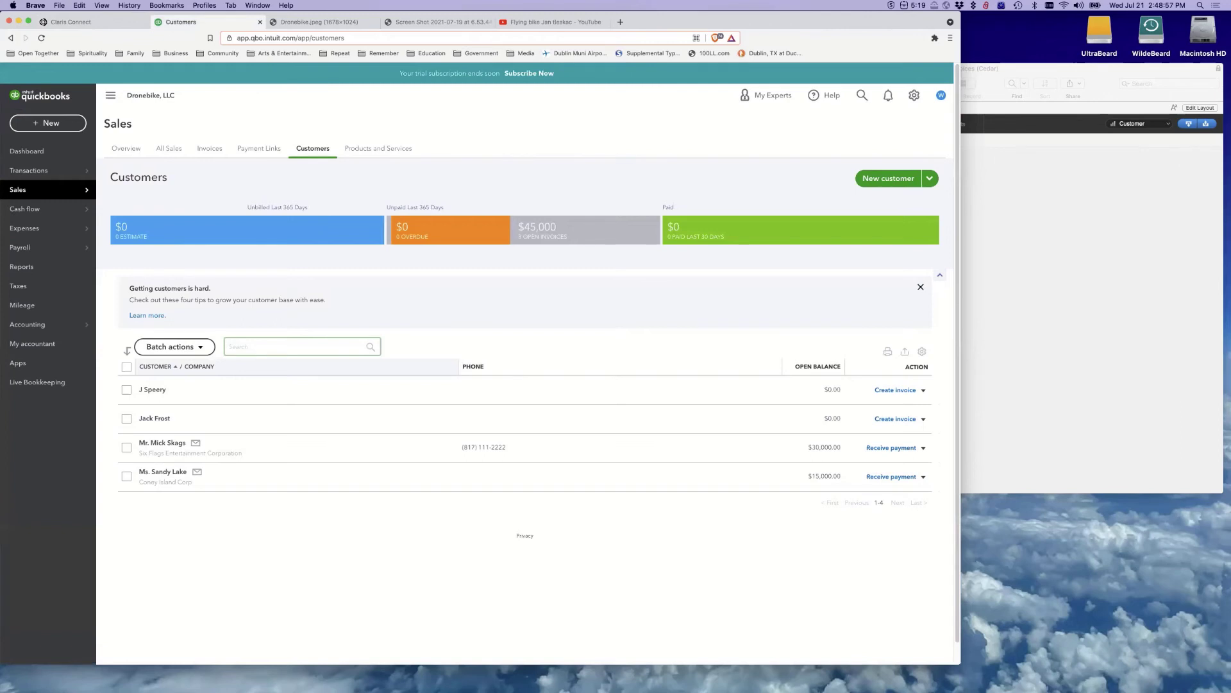
# Start a new QuickBooks customer and enter the test customer's first and last name
pyautogui.click(880, 180)
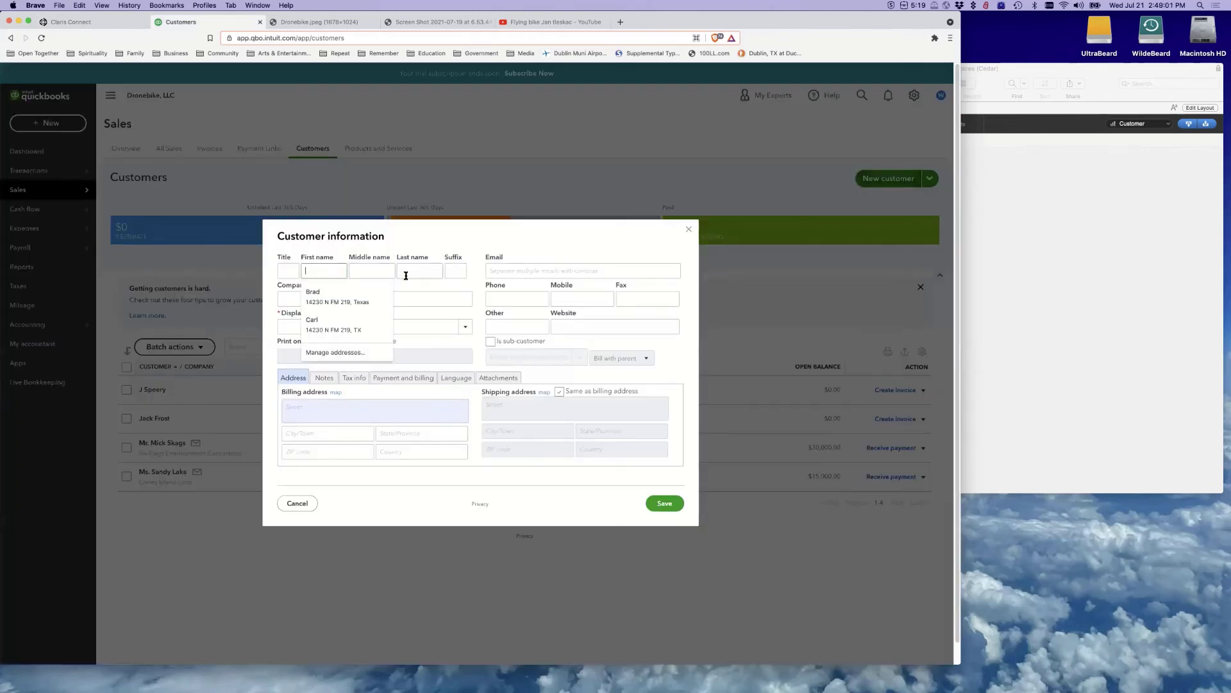
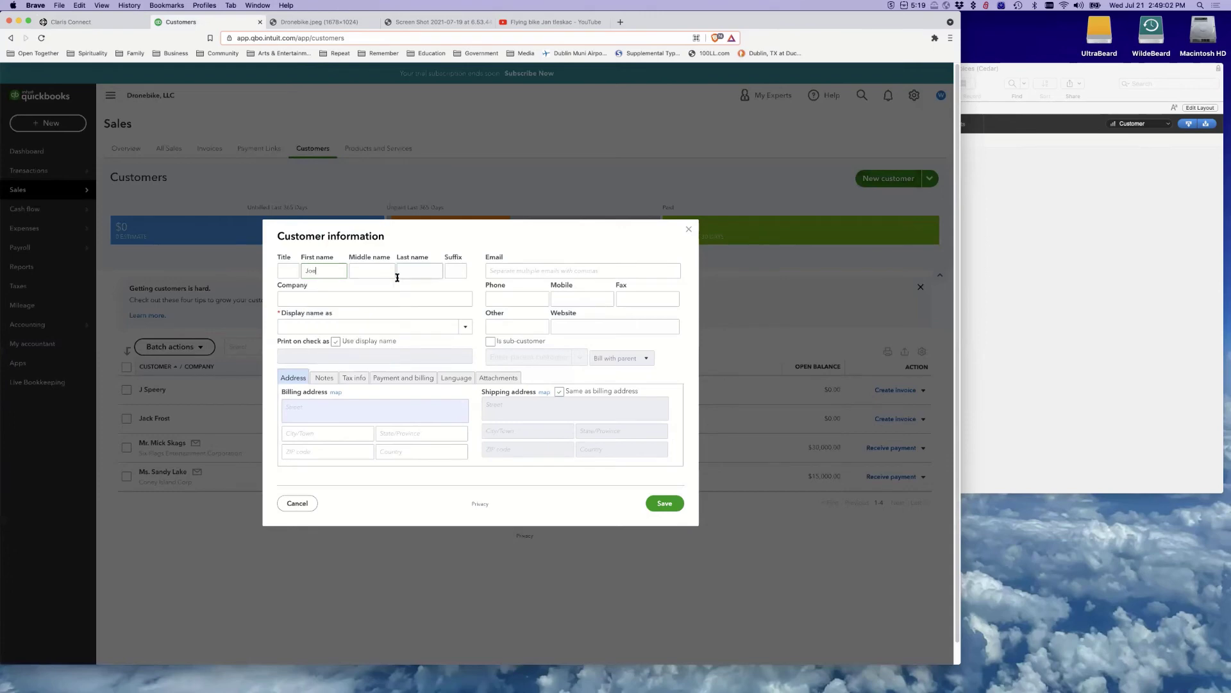
pyautogui.click(417, 270)
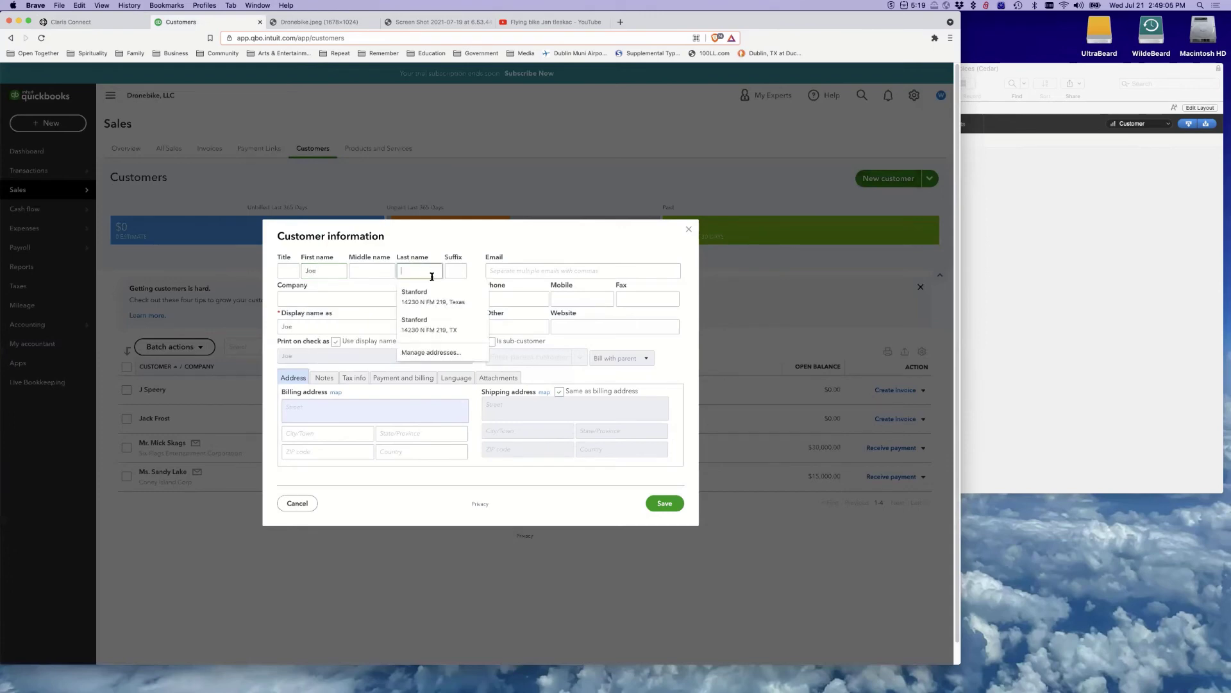
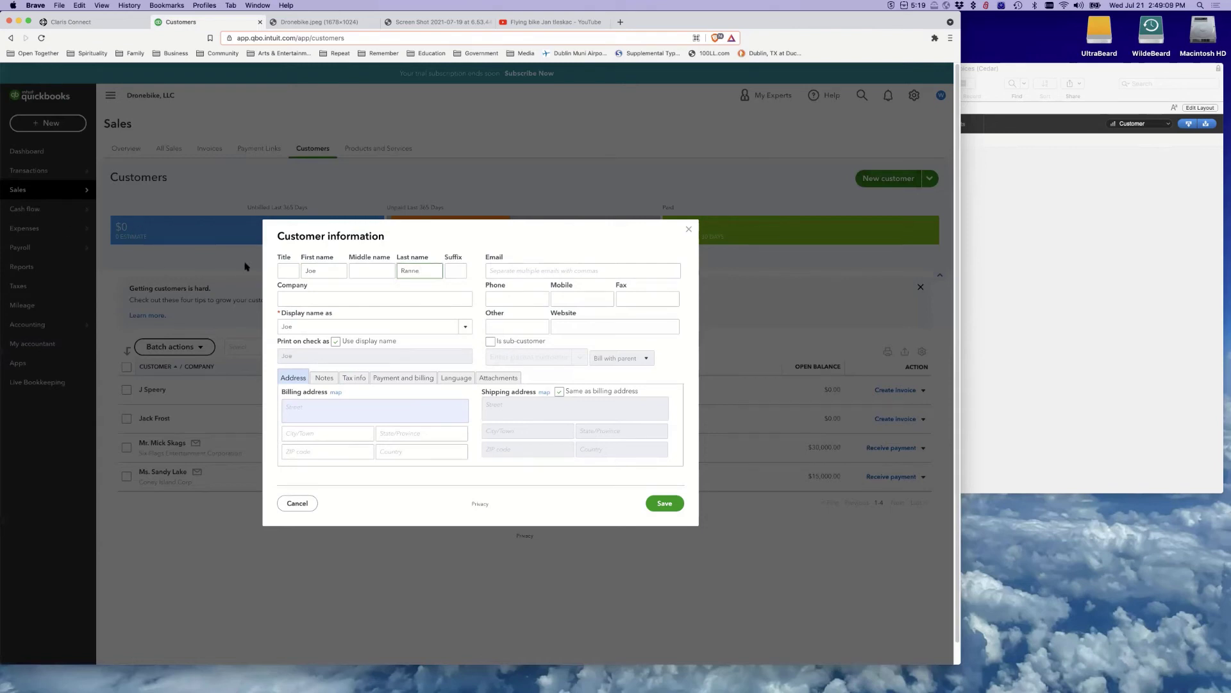
# Fill the billing address from the autofill suggestion and save the customer
pyautogui.click(350, 406)
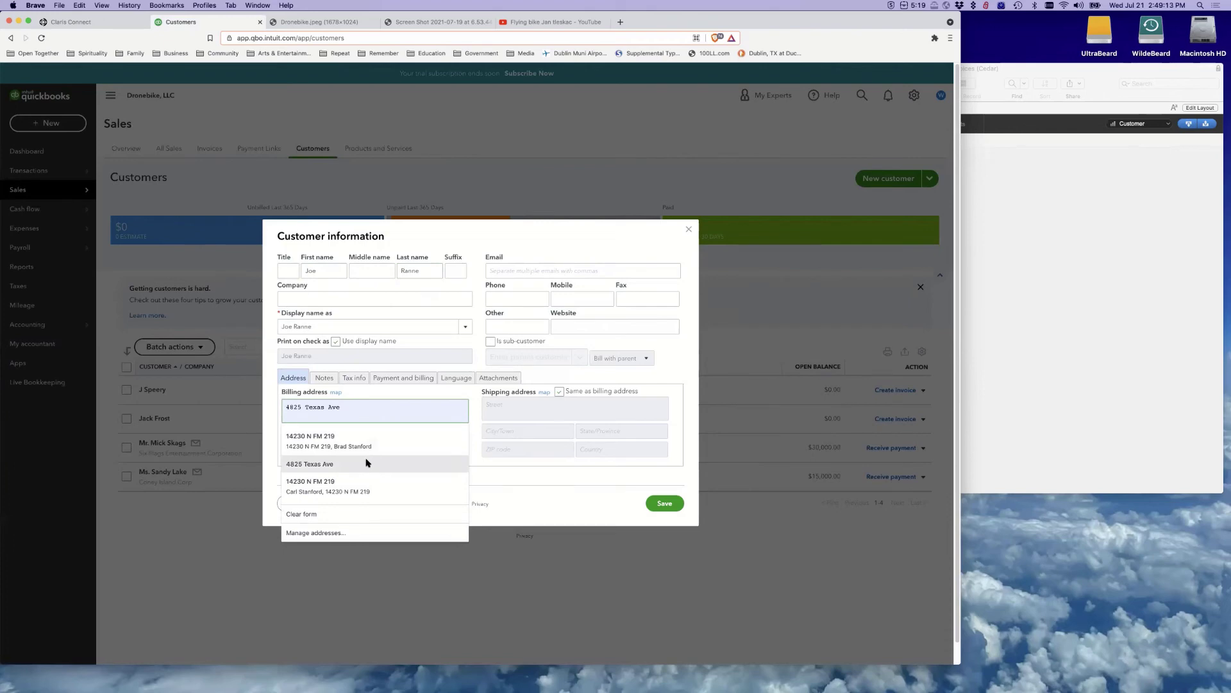
pyautogui.click(366, 463)
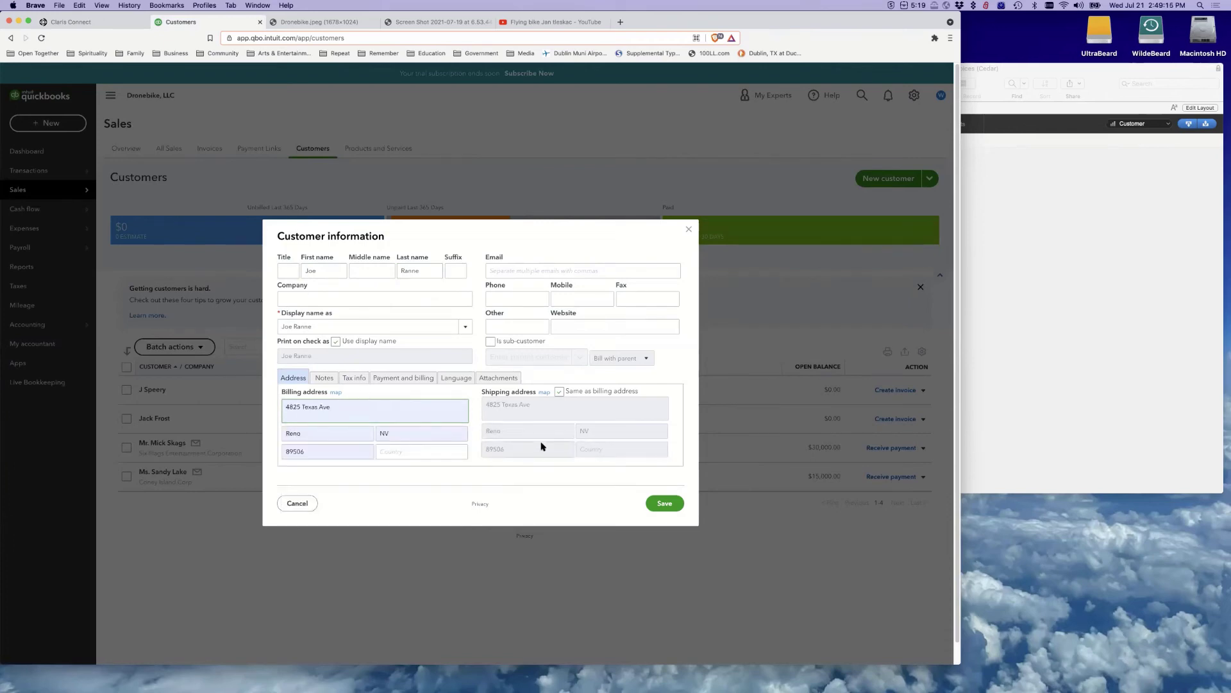
pyautogui.click(664, 503)
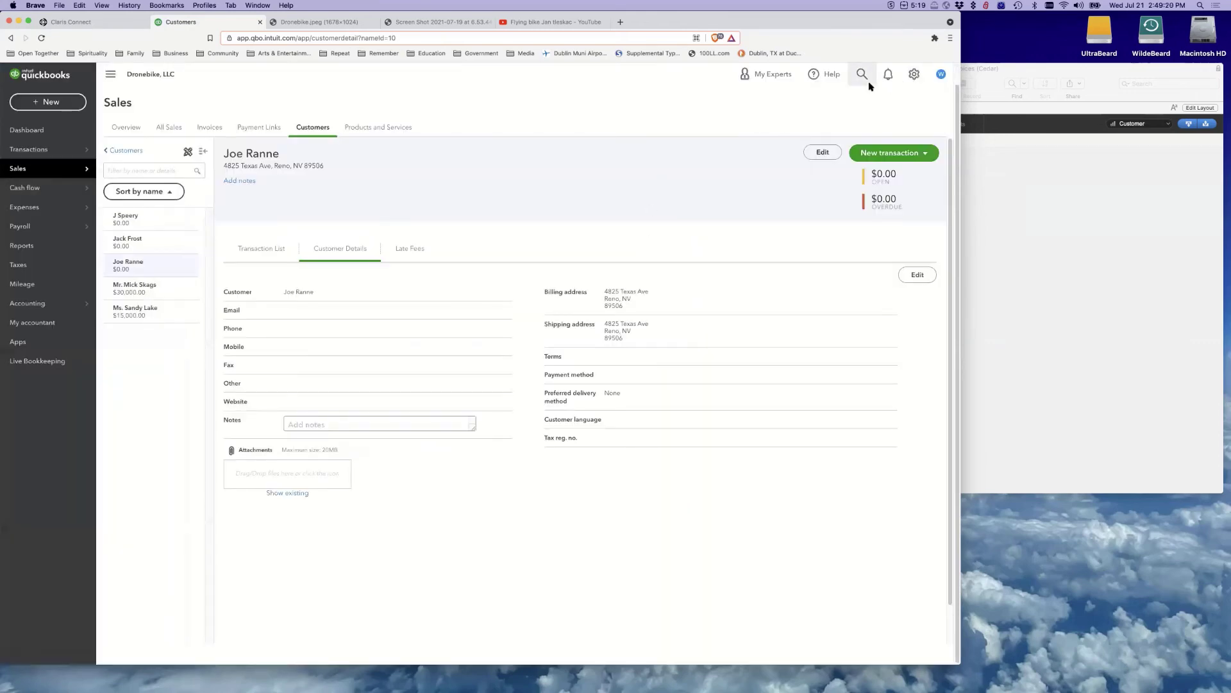
pyautogui.click(982, 75)
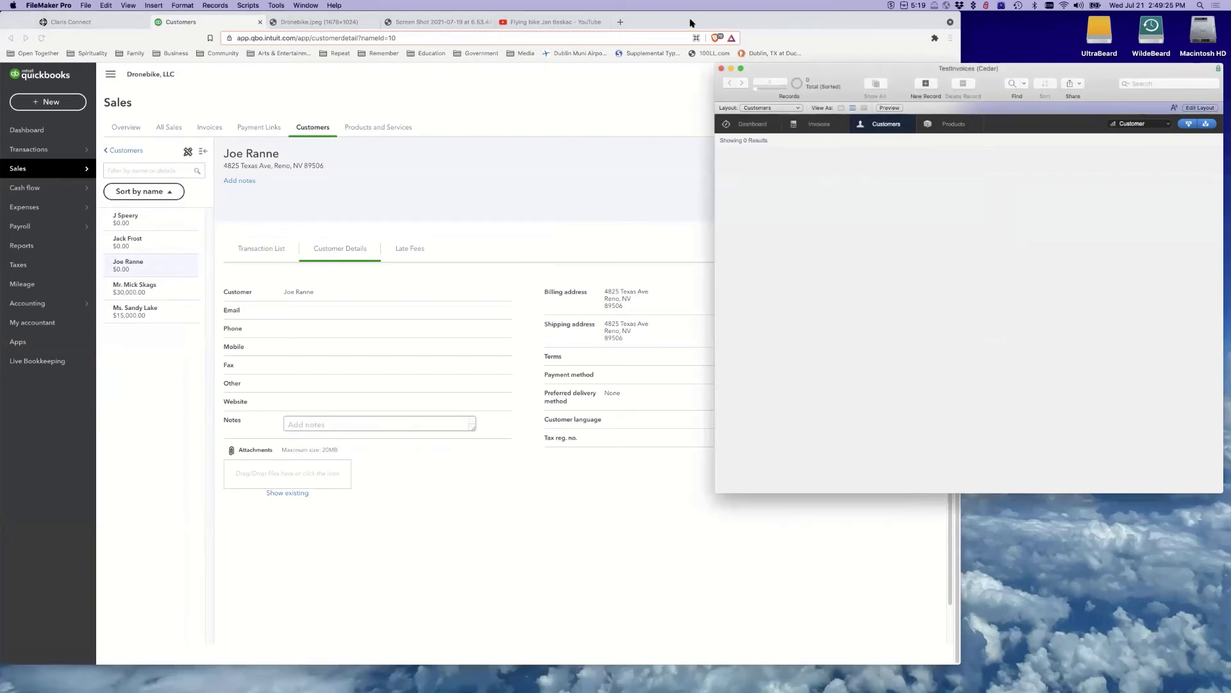
pyautogui.click(663, 90)
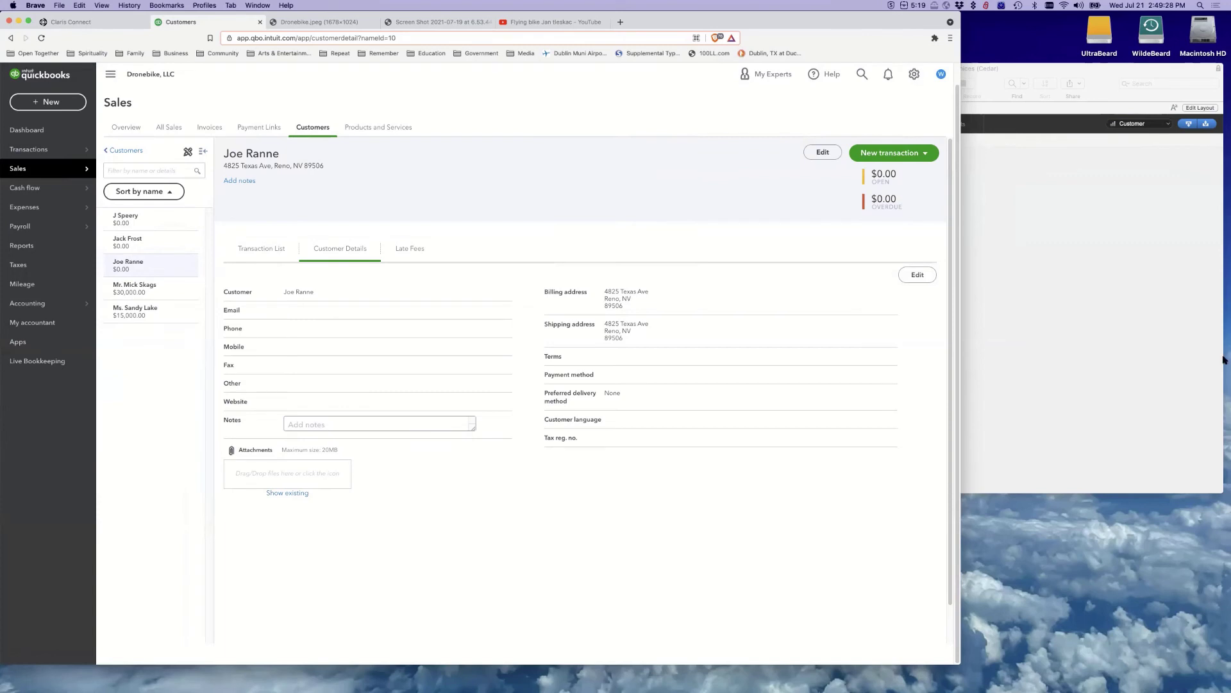
pyautogui.click(1107, 79)
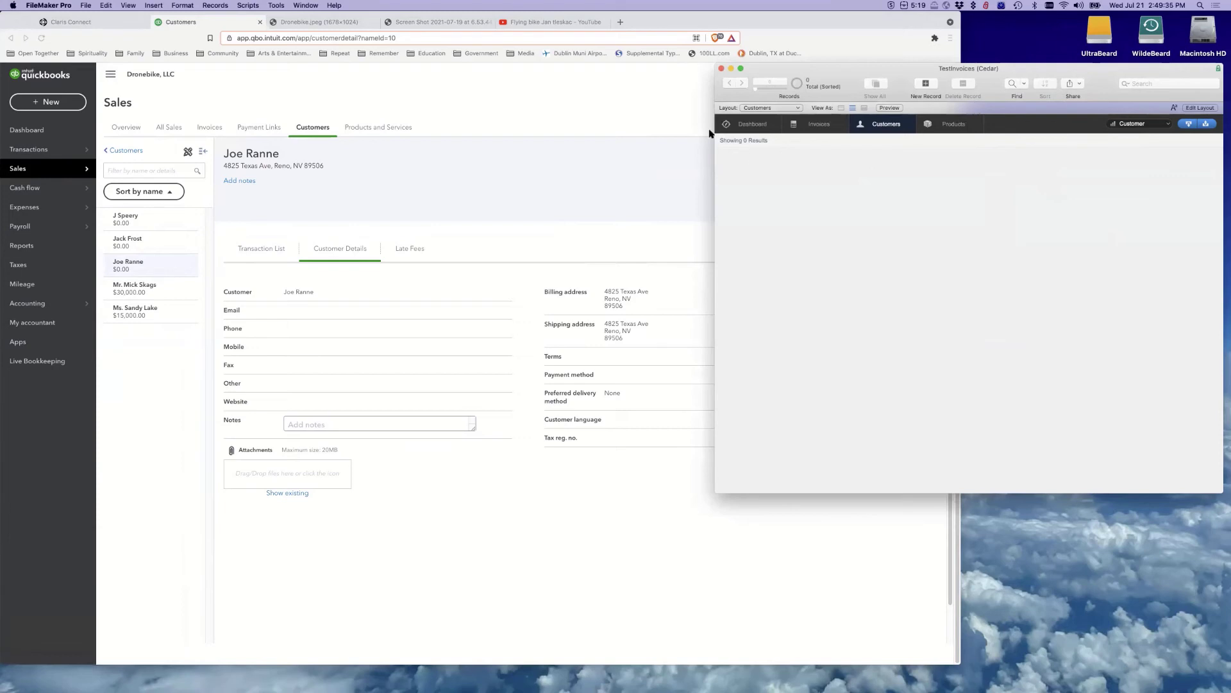
pyautogui.click(630, 101)
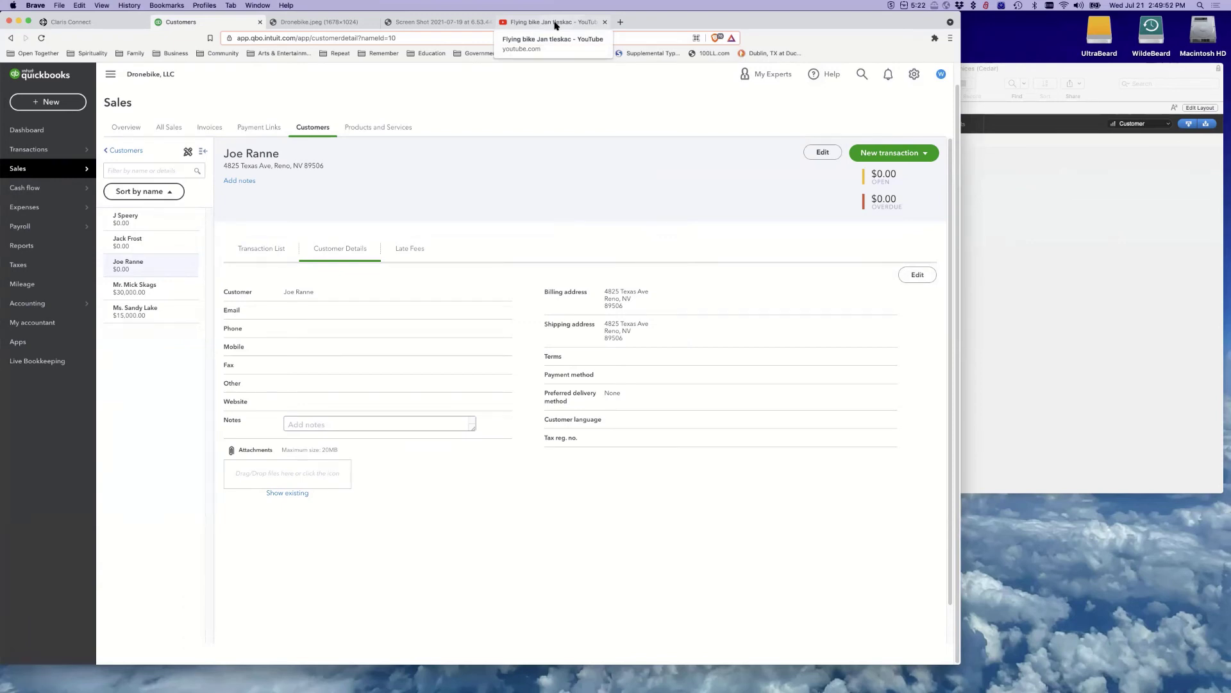
pyautogui.click(555, 26)
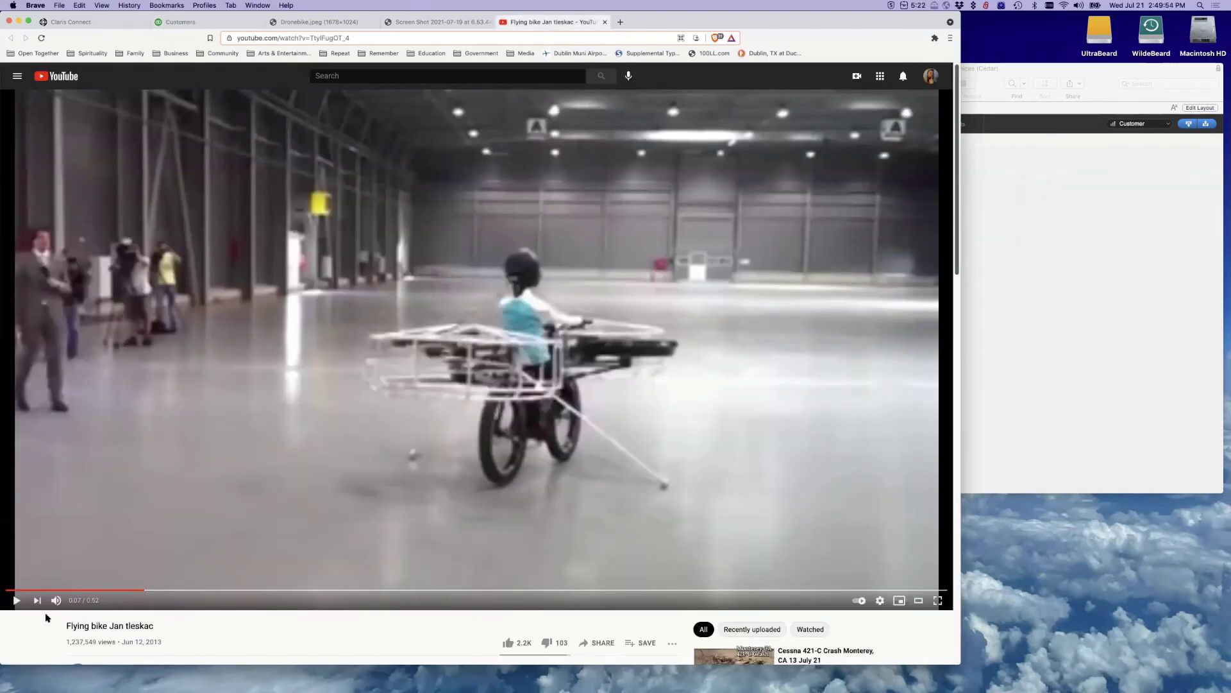
pyautogui.click(16, 600)
pyautogui.click(16, 600)
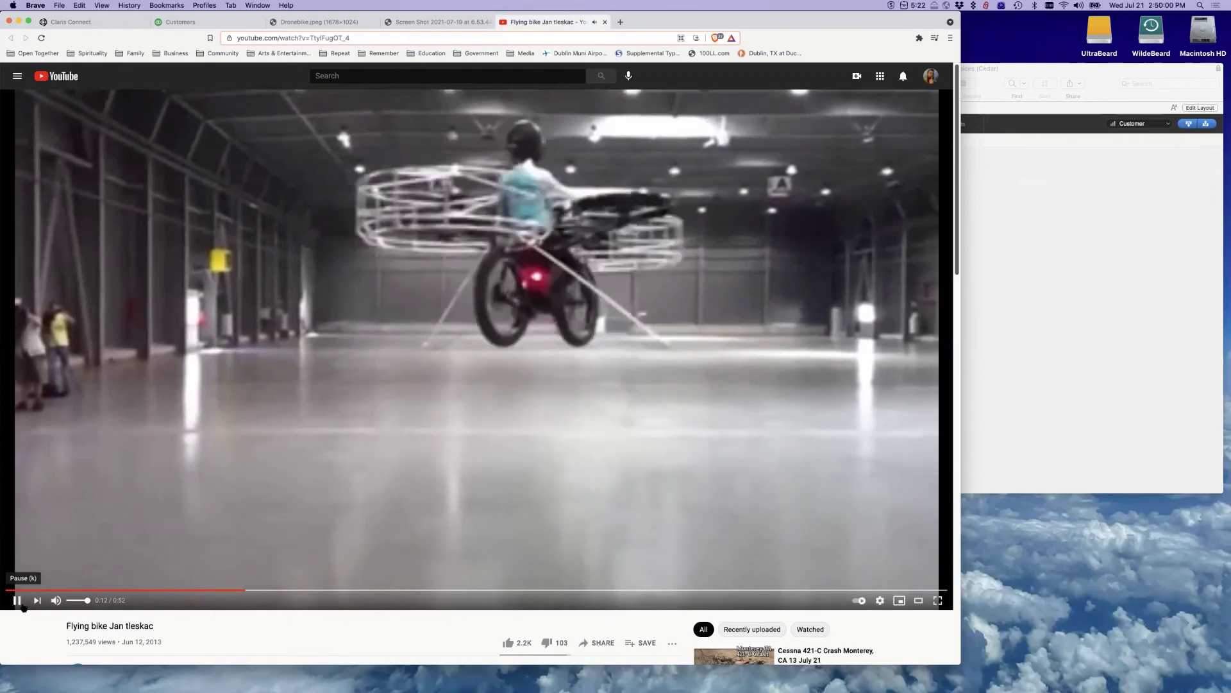
pyautogui.click(19, 601)
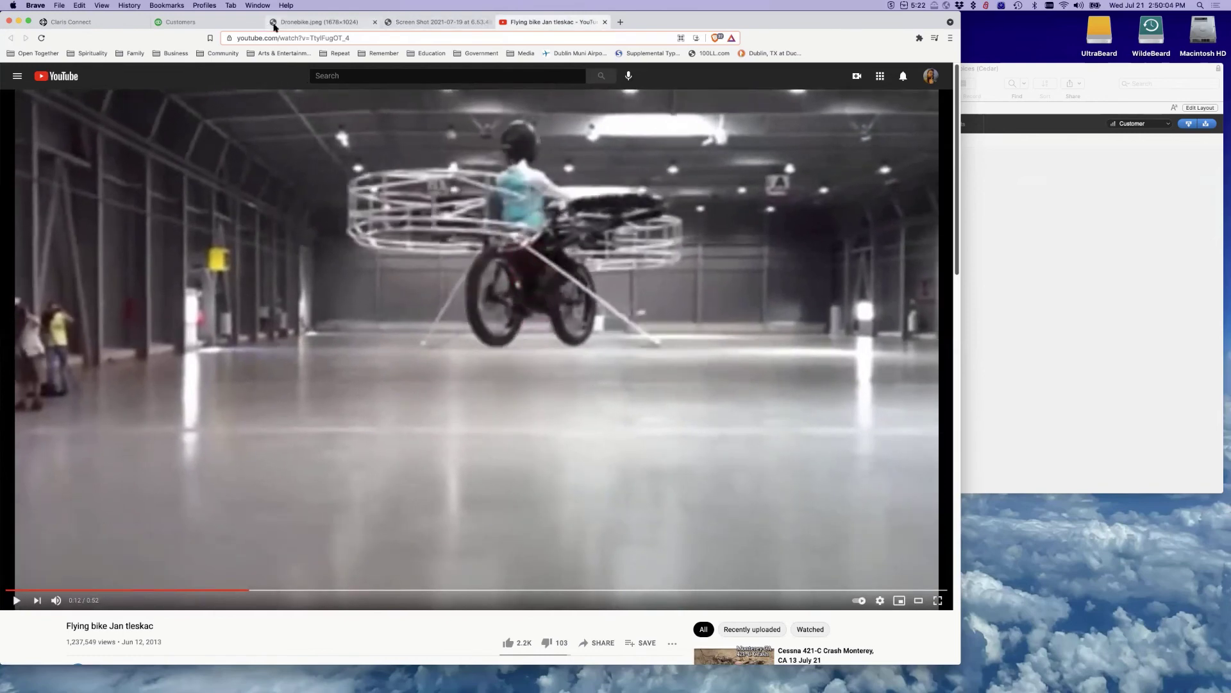
pyautogui.click(1058, 231)
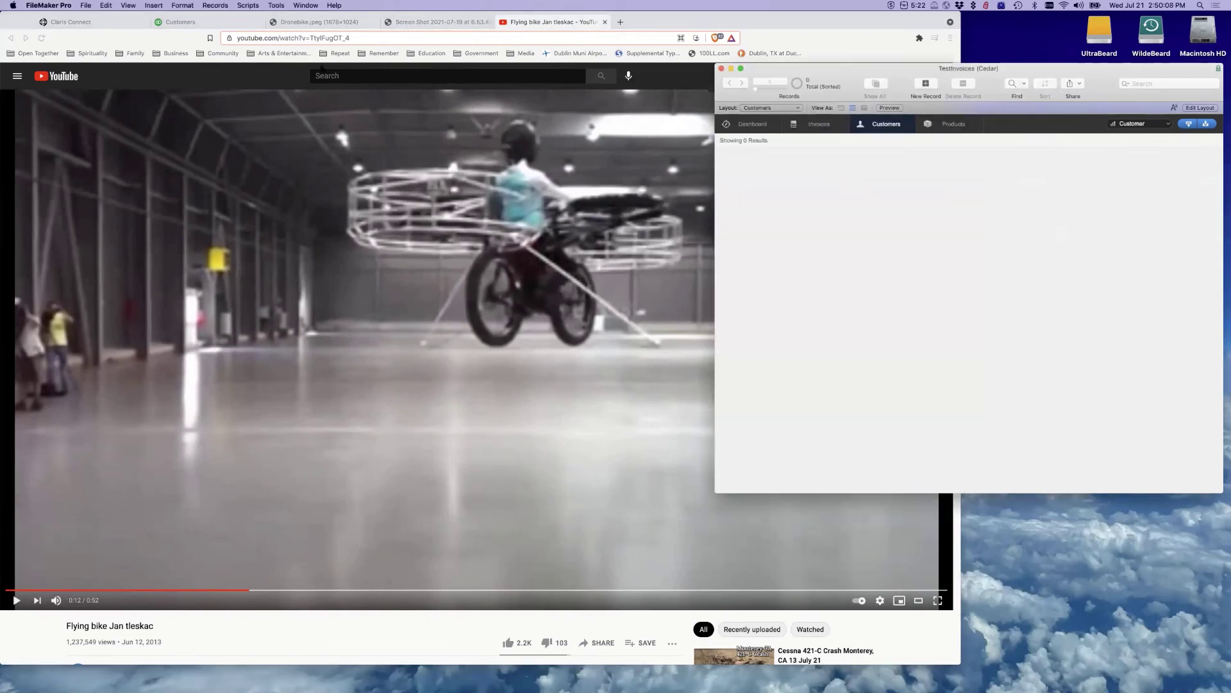
pyautogui.click(168, 21)
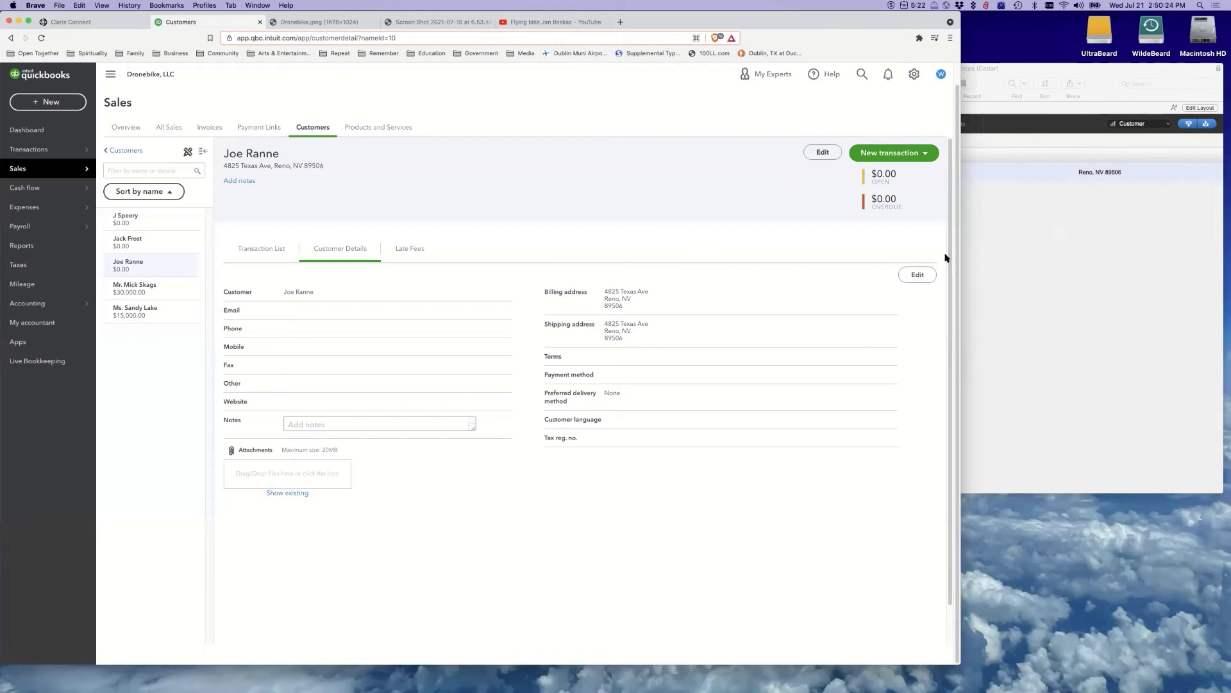
# Check FileMaker Pro for the newly synced test customer record, then return to the Claris Connect flow
pyautogui.click(1079, 233)
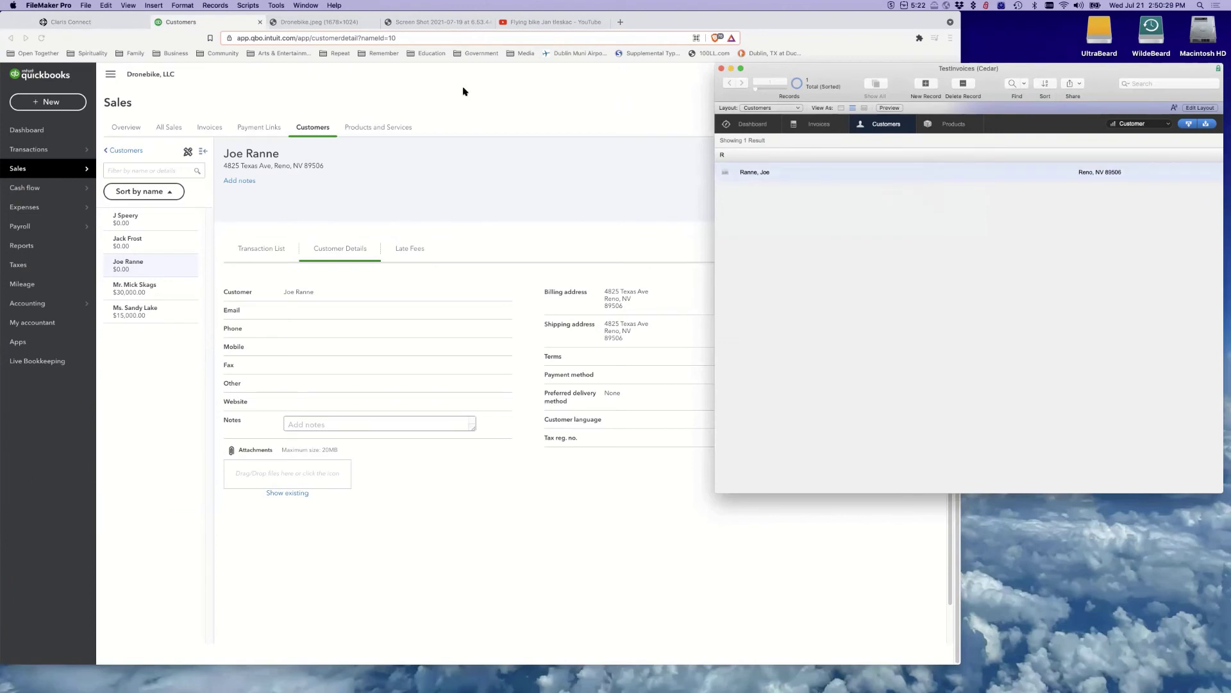
pyautogui.click(174, 44)
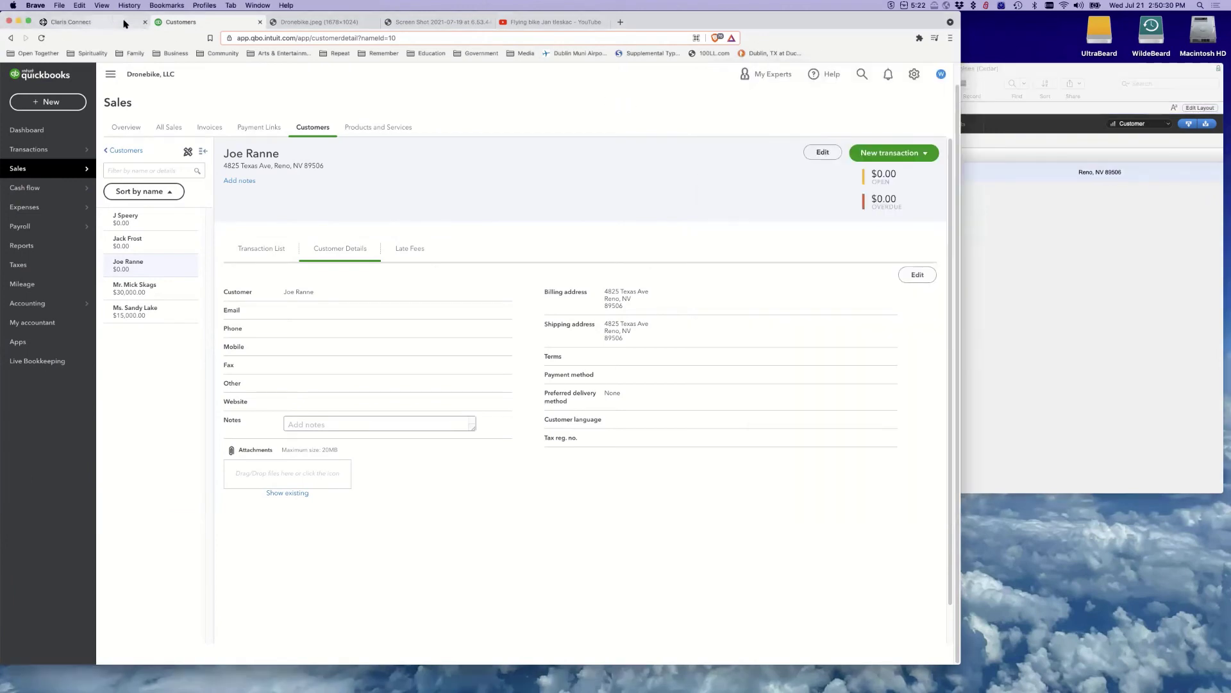
pyautogui.click(1062, 257)
pyautogui.click(119, 24)
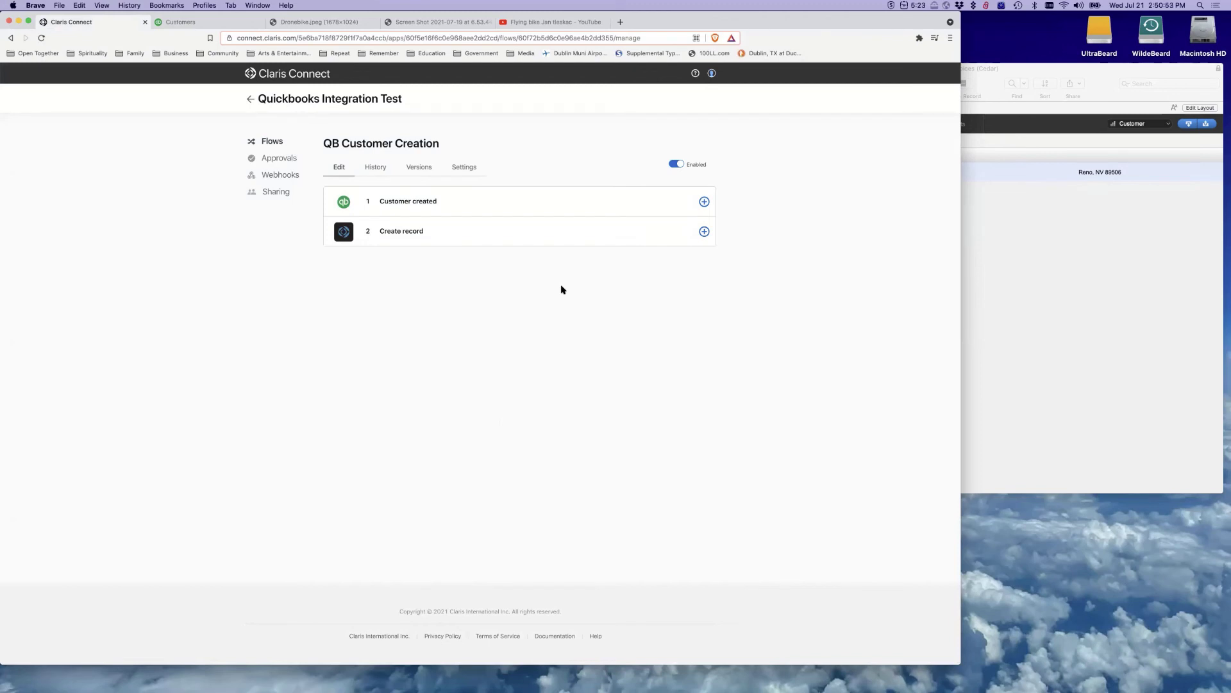
# Reopen the Customer created trigger's settings in the QB Customer Creation flow and save the trigger
pyautogui.click(704, 231)
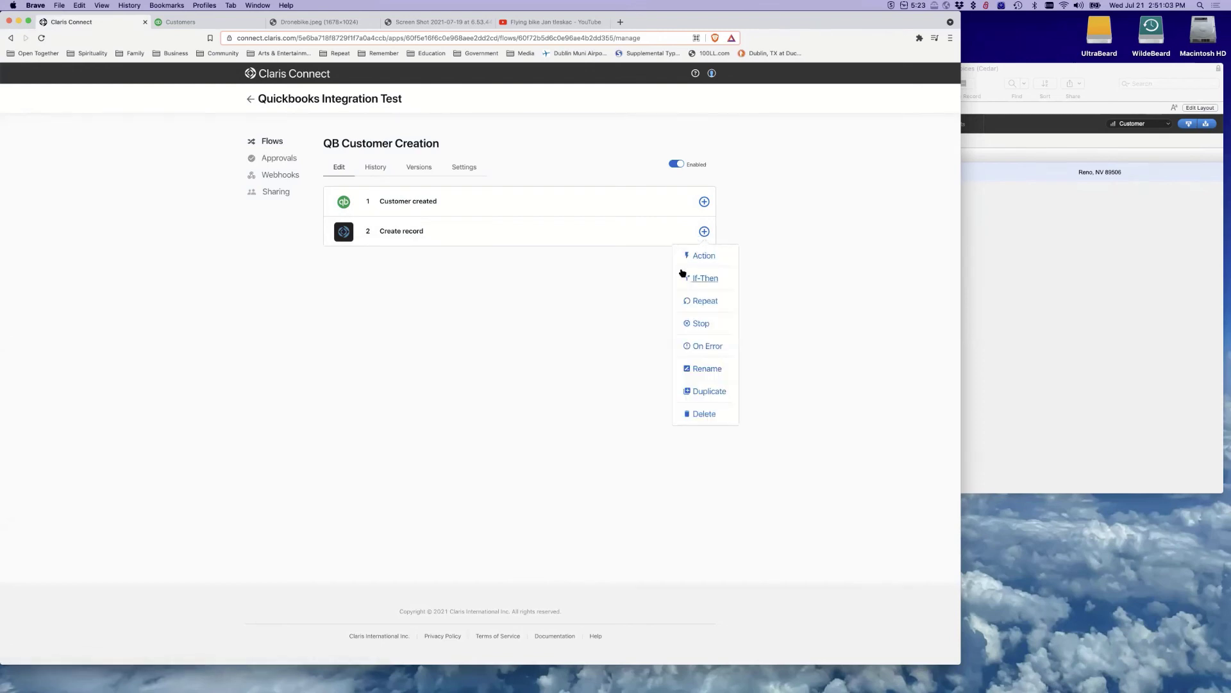
pyautogui.click(705, 232)
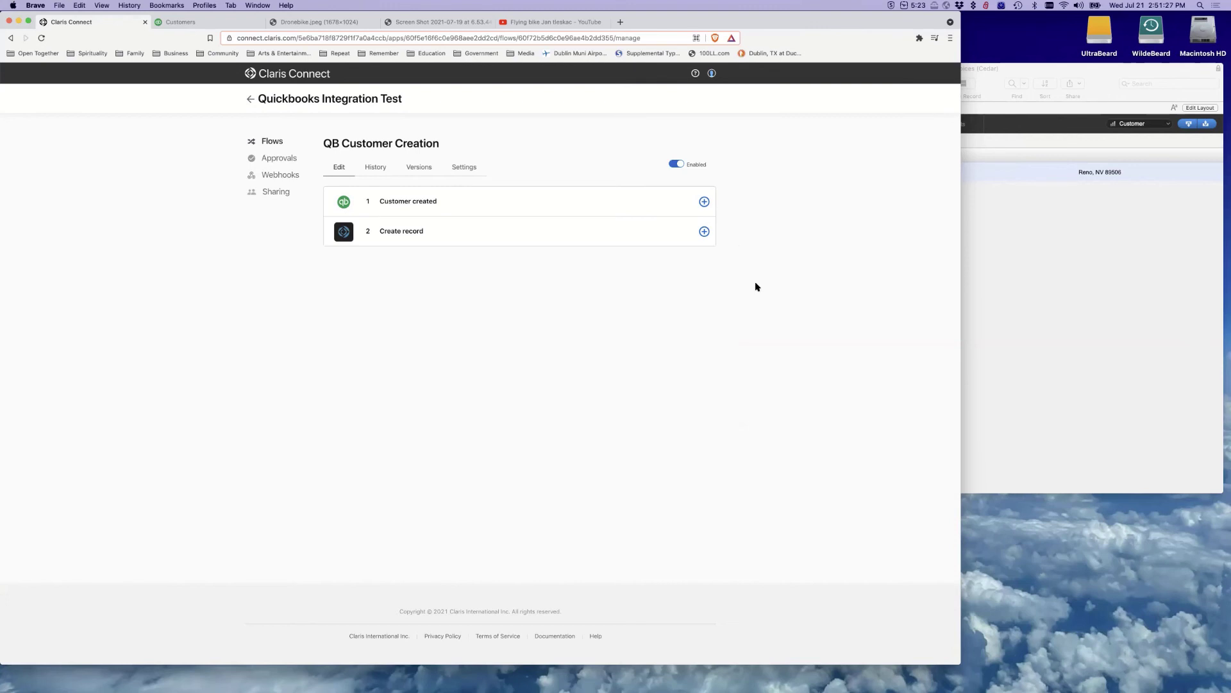
pyautogui.click(564, 209)
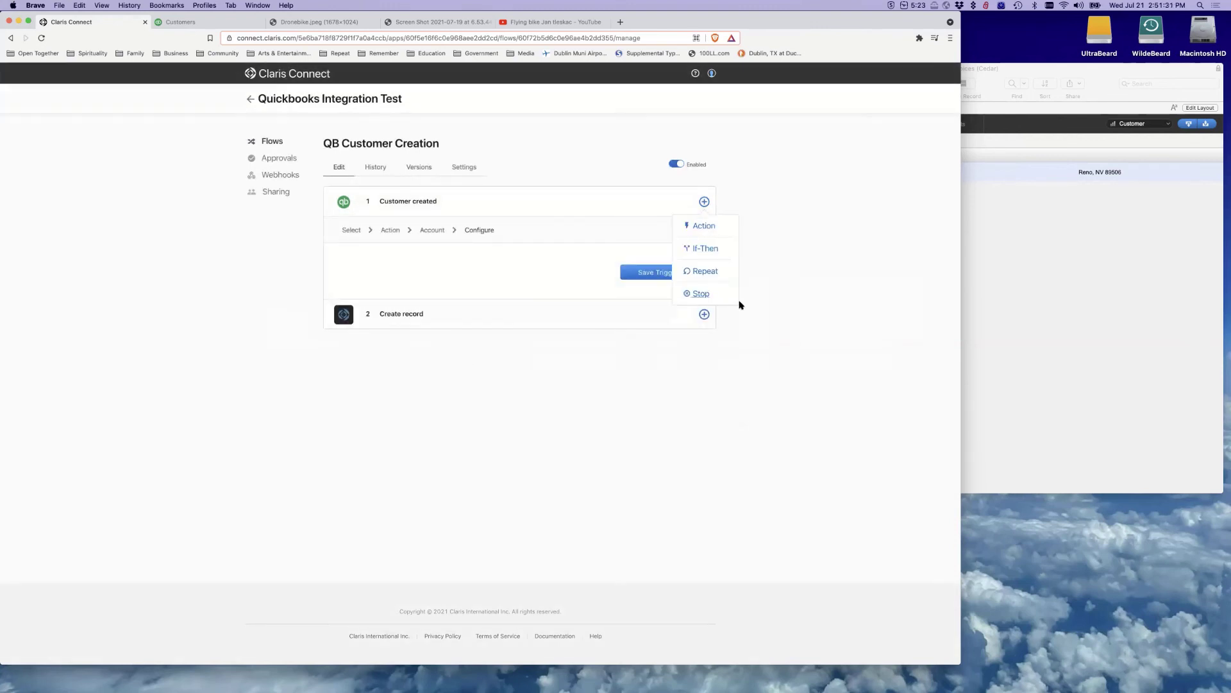
pyautogui.click(661, 274)
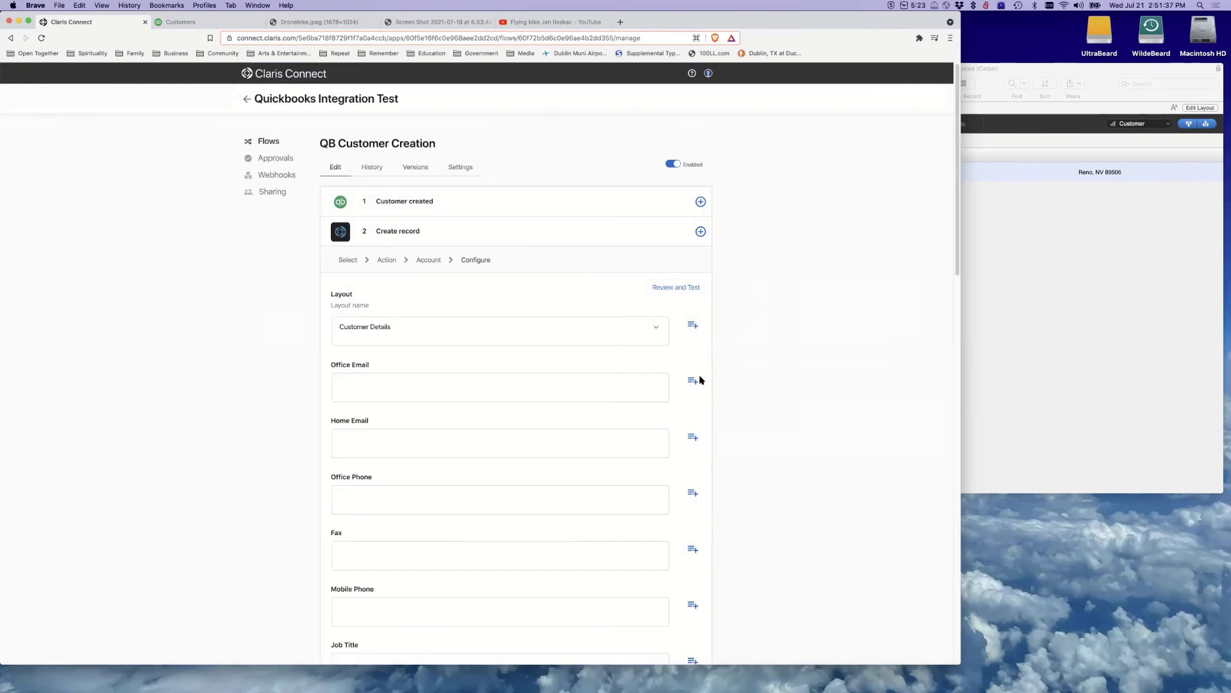
# Browse the QuickBooks fields for Office Email, leave it unmapped, and save the Create record step
pyautogui.click(692, 383)
pyautogui.scroll(-5, 571, 368)
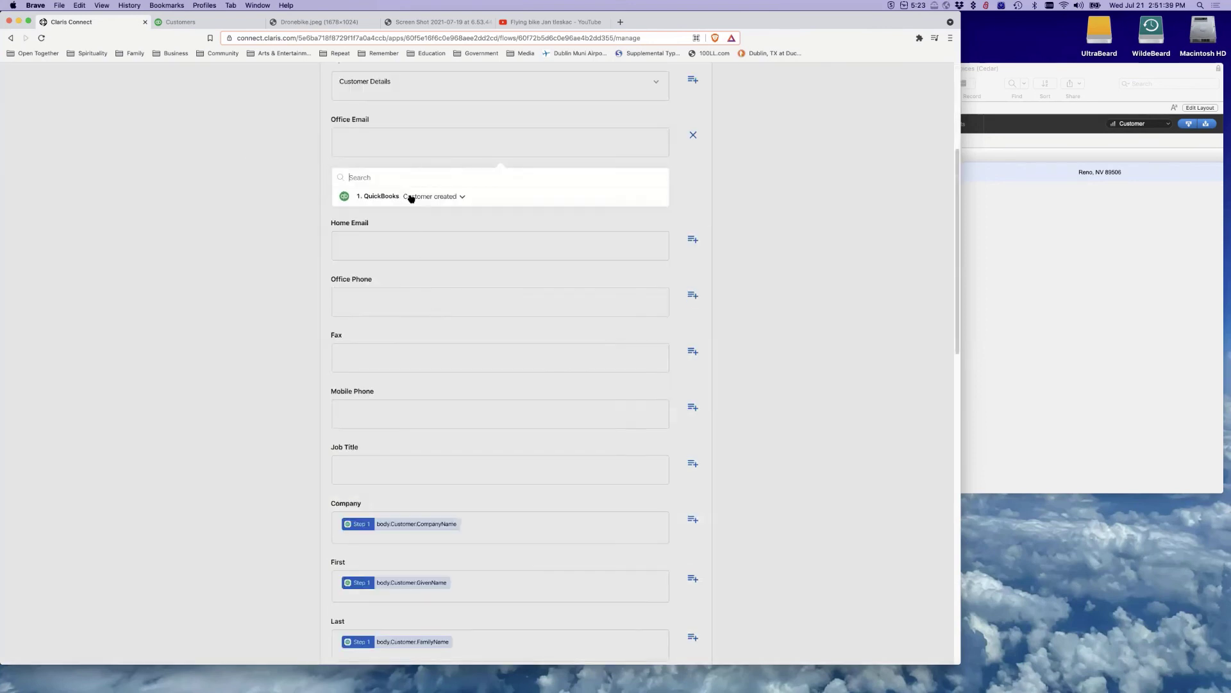
pyautogui.scroll(-5, 472, 270)
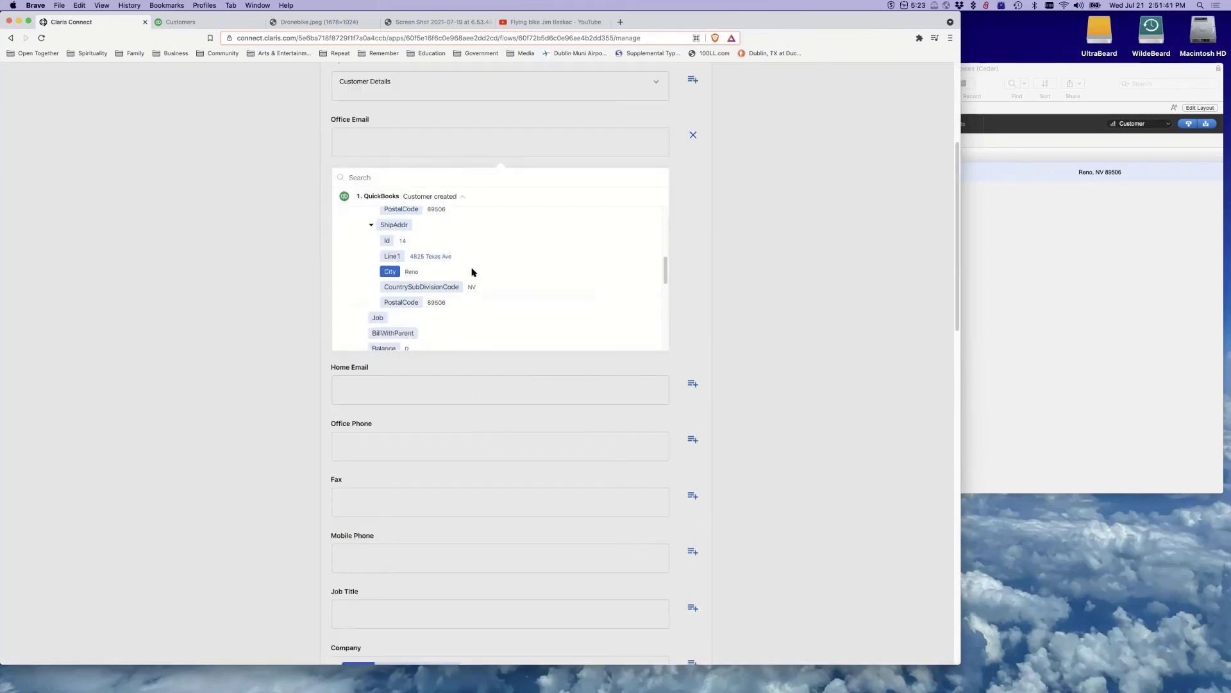
pyautogui.scroll(-5, 472, 270)
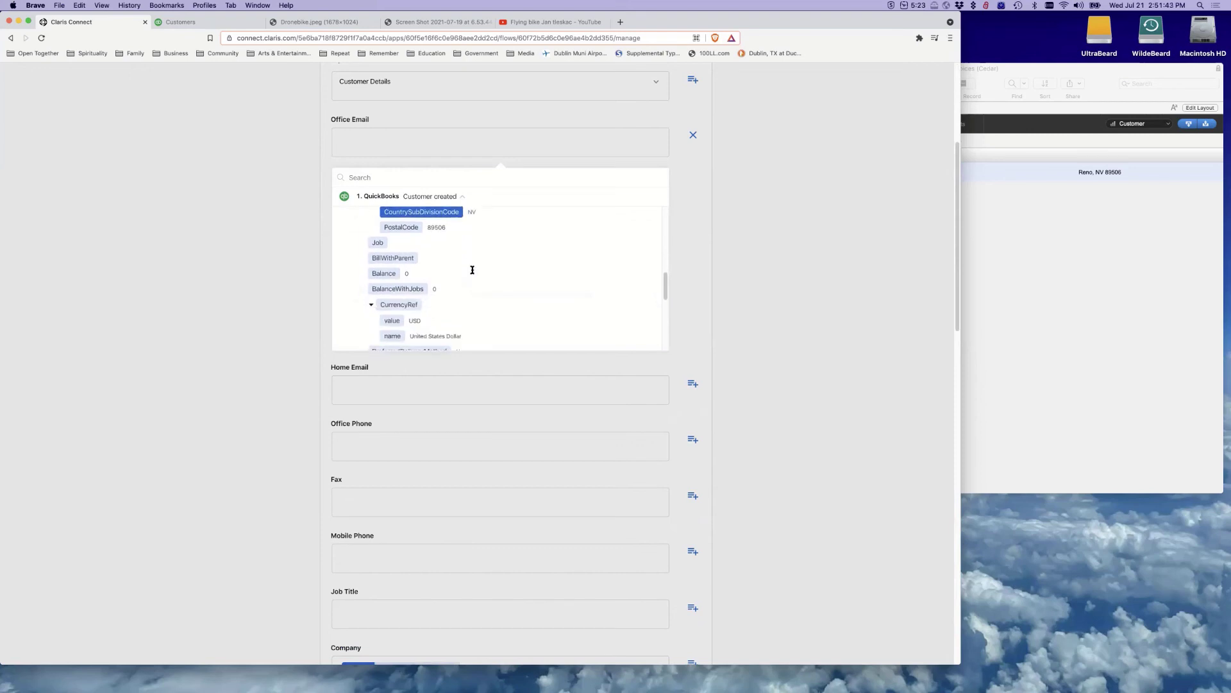
pyautogui.scroll(-5, 471, 270)
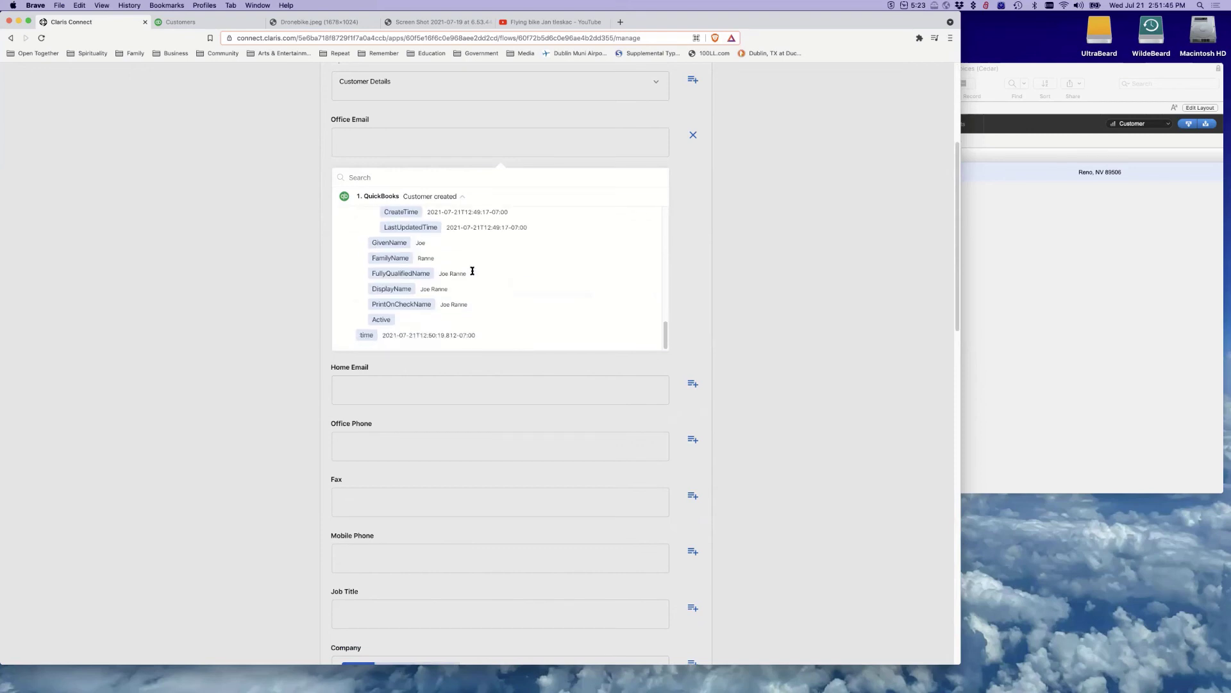
pyautogui.scroll(10, 472, 271)
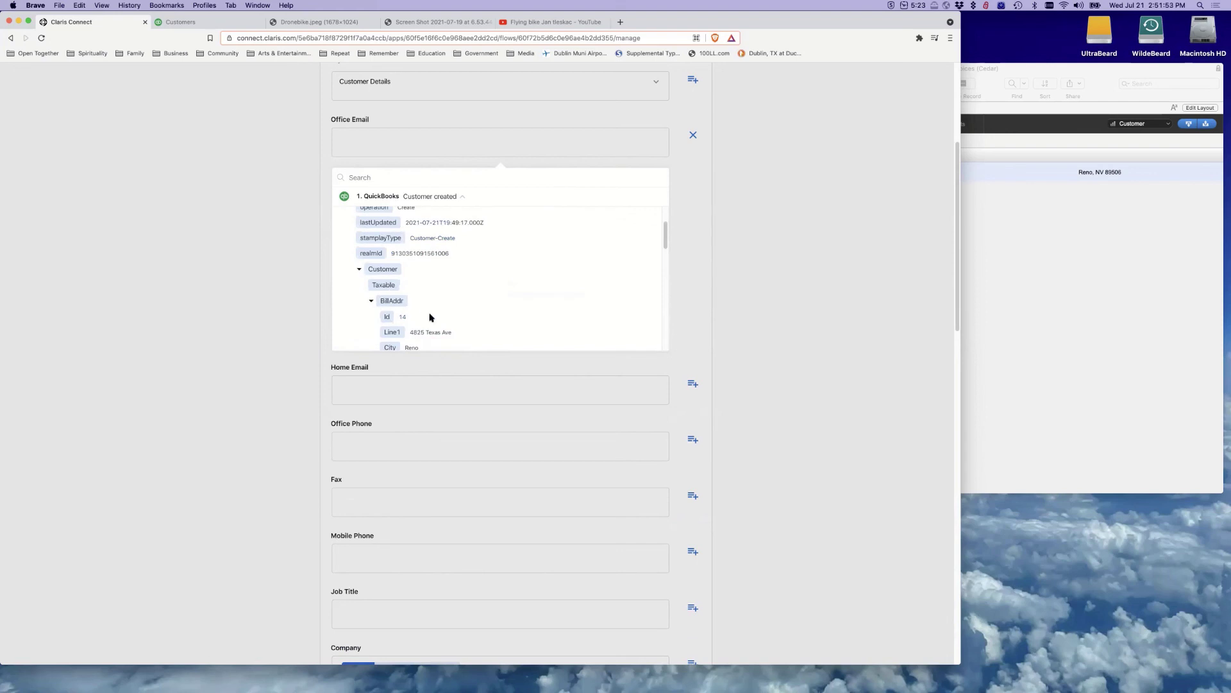
pyautogui.click(720, 157)
pyautogui.scroll(5, 720, 156)
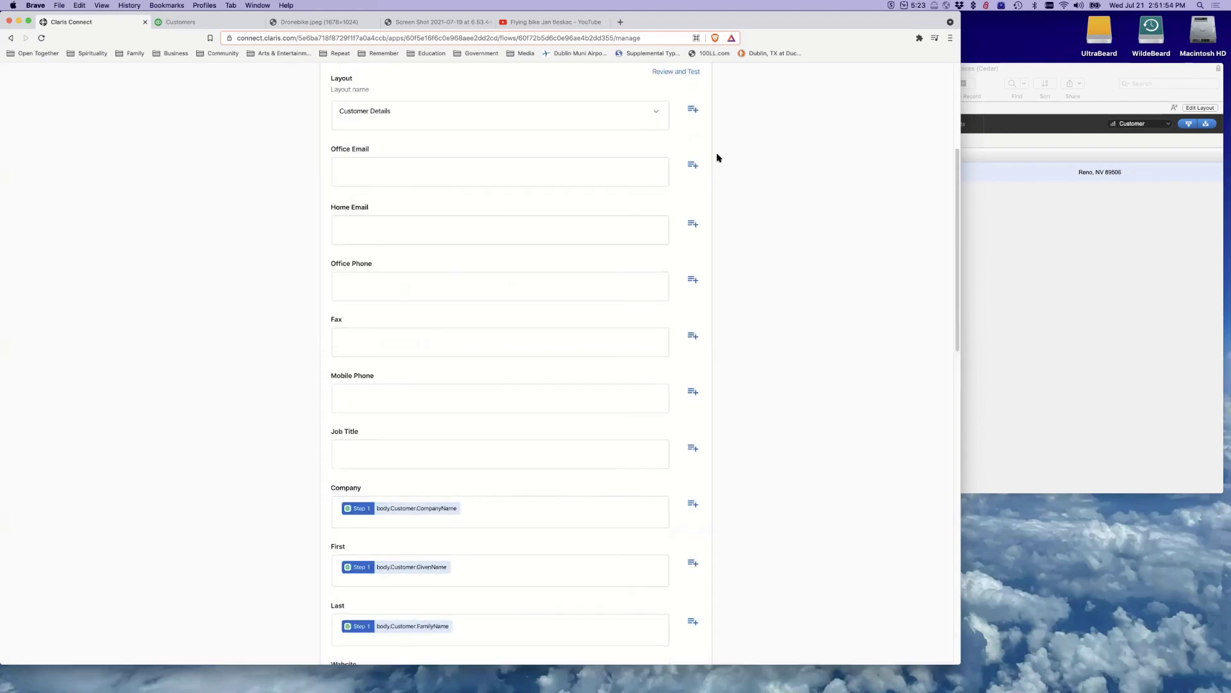
pyautogui.scroll(-20, 806, 394)
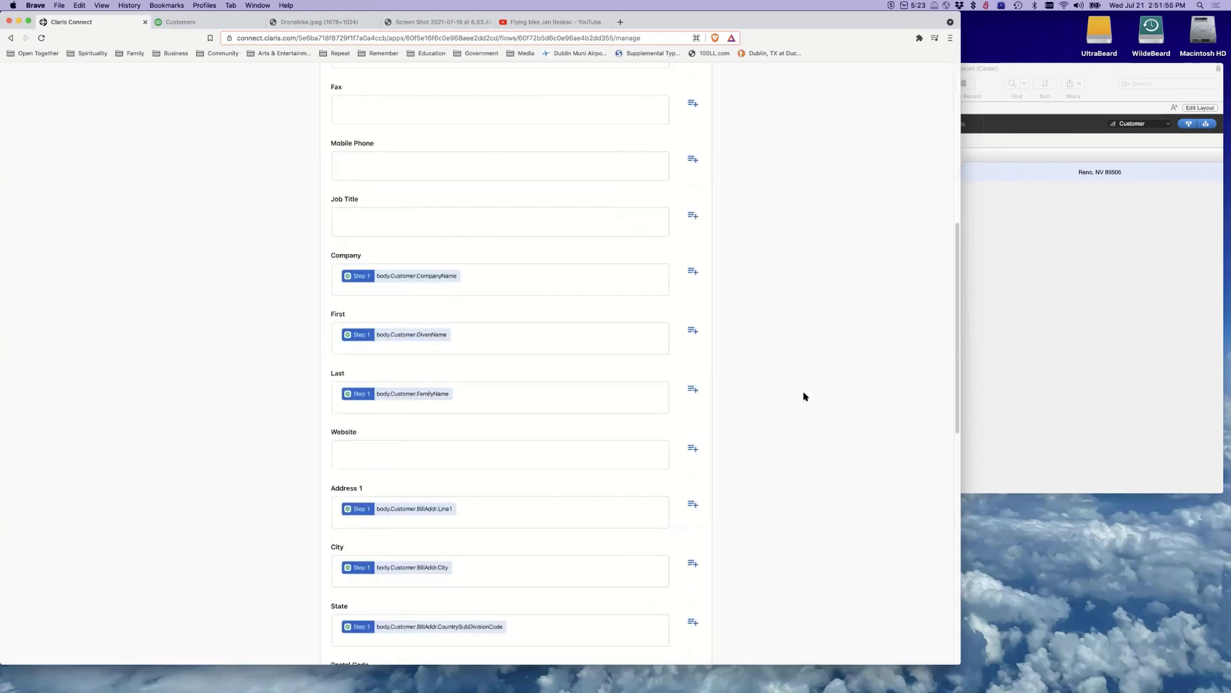
pyautogui.click(652, 544)
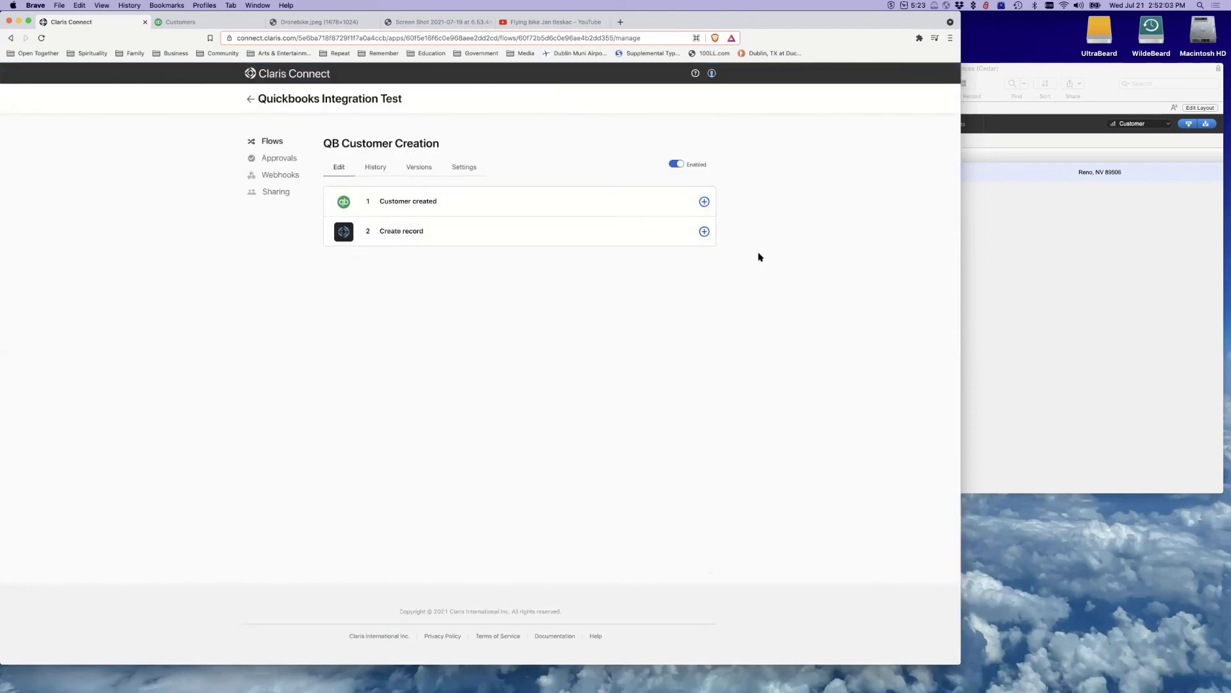
pyautogui.click(704, 231)
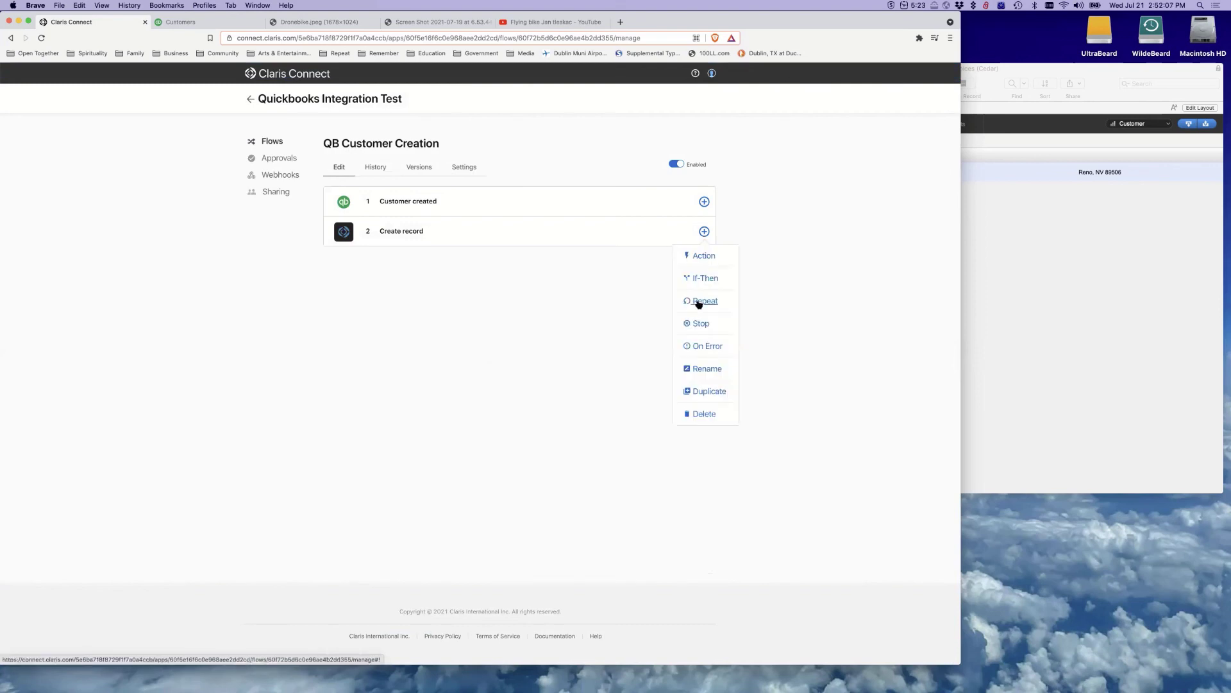
pyautogui.click(861, 353)
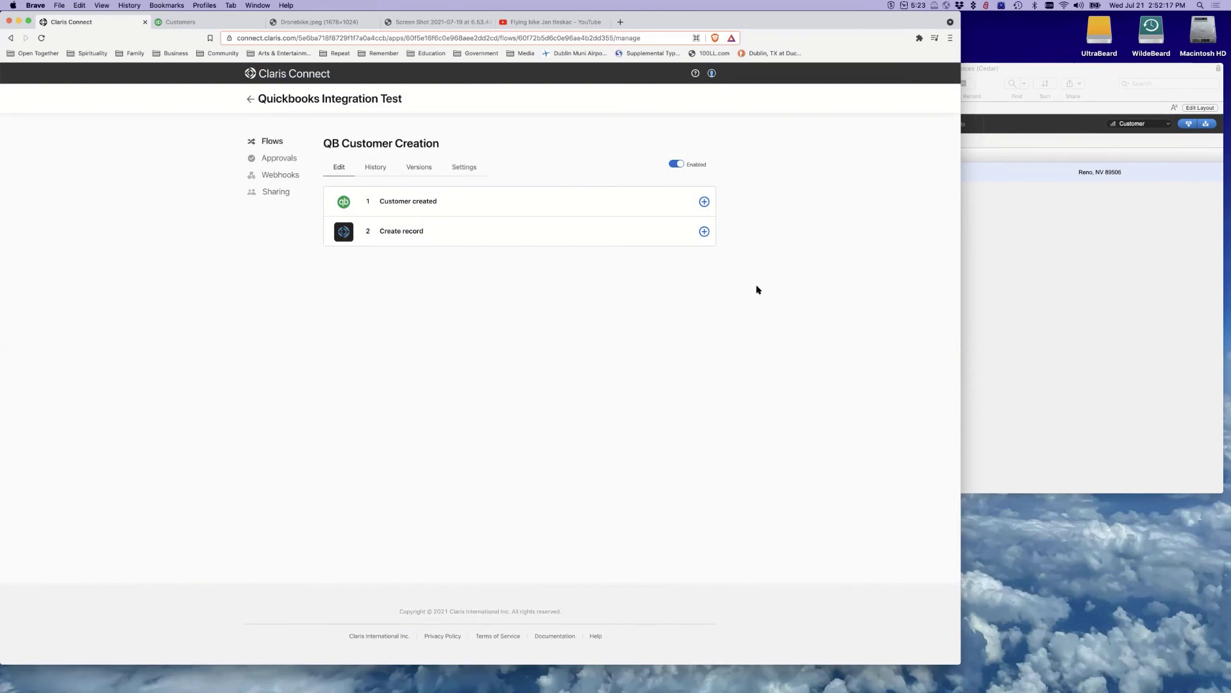
pyautogui.click(705, 231)
pyautogui.click(690, 231)
pyautogui.moveTo(1134, 685)
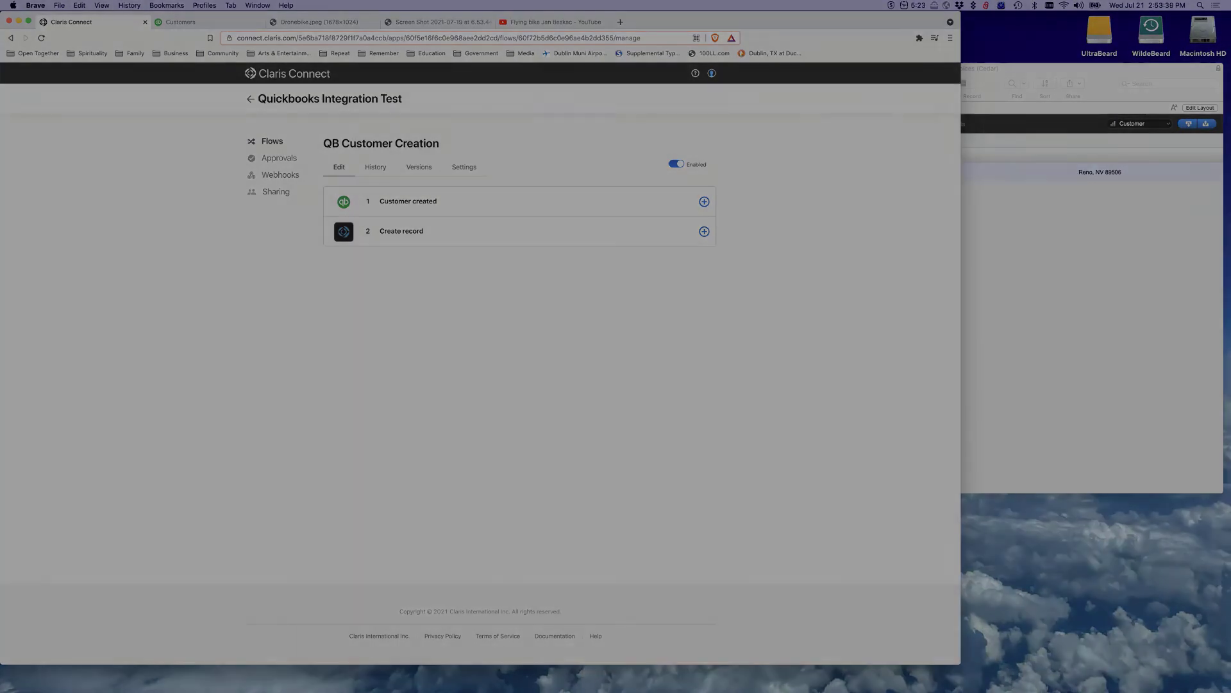